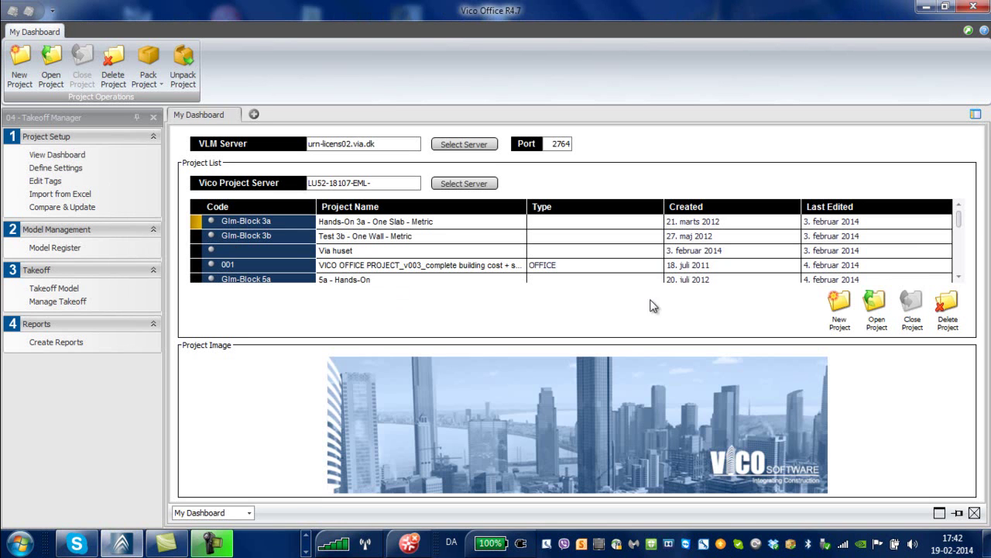
# Open the VIA house project from the bottom of the Project List
pyautogui.moveTo(959, 220); pyautogui.dragTo(955, 273)
pyautogui.click(387, 252)
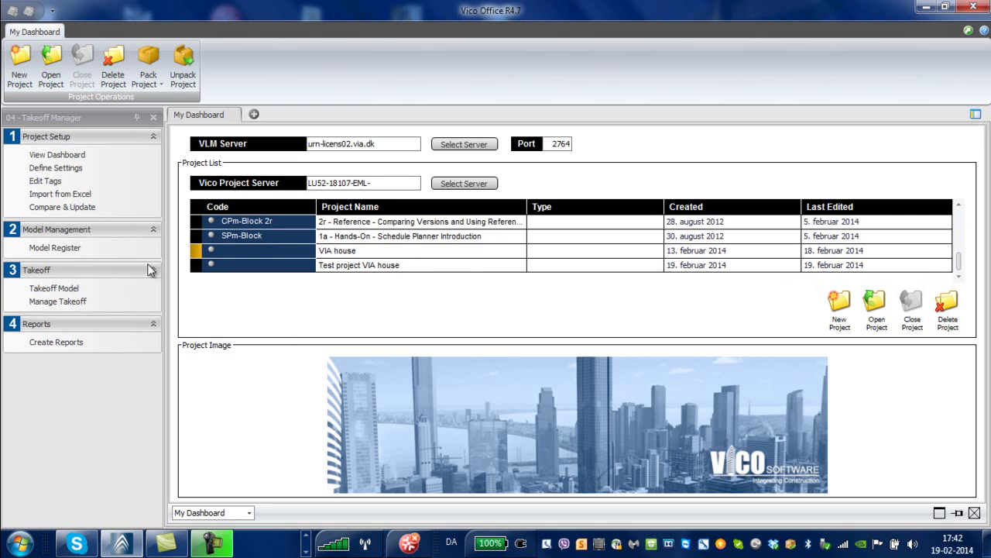
pyautogui.click(50, 67)
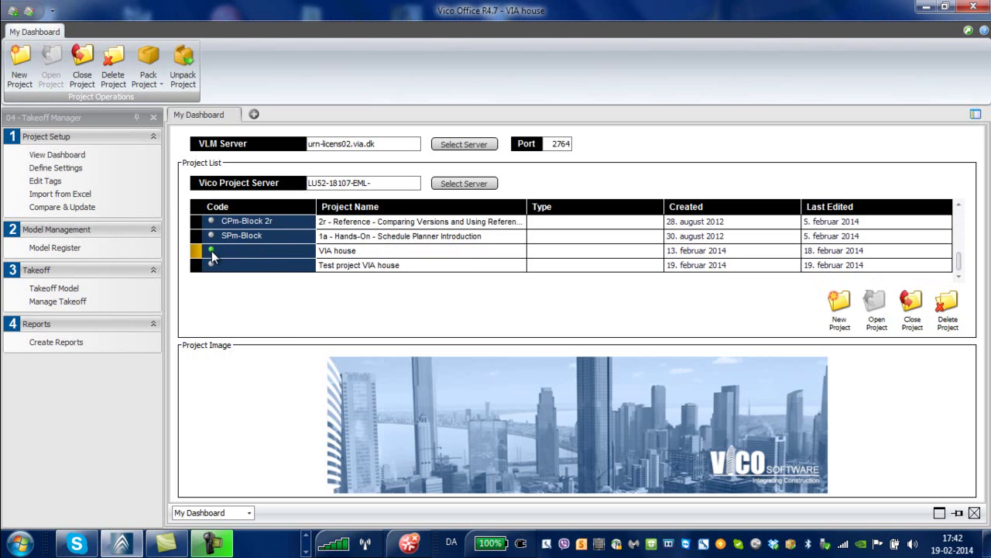
# Create a new two-pane view set, keeping the 04 - Takeoff Manager workflow
pyautogui.click(255, 116)
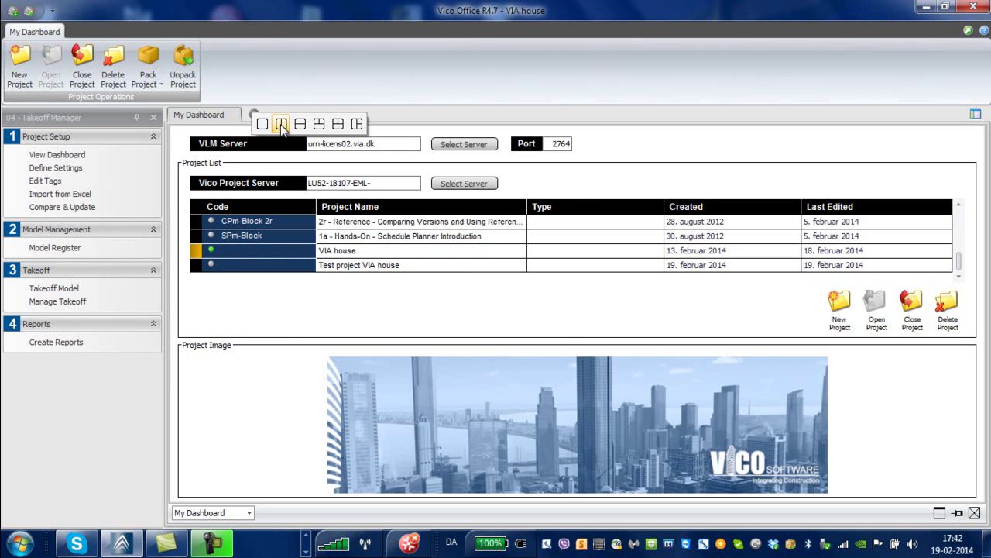
pyautogui.click(281, 124)
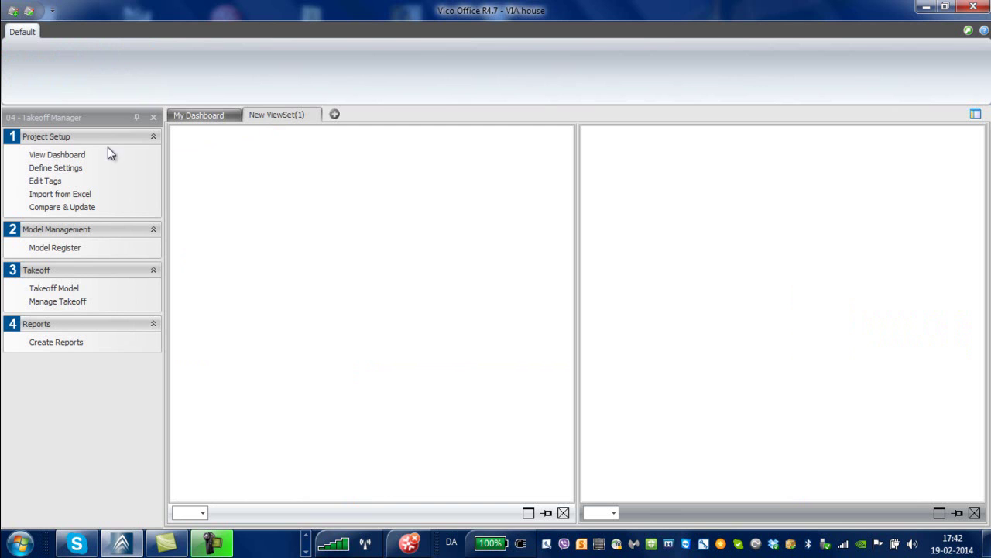
pyautogui.click(69, 118)
pyautogui.click(101, 194)
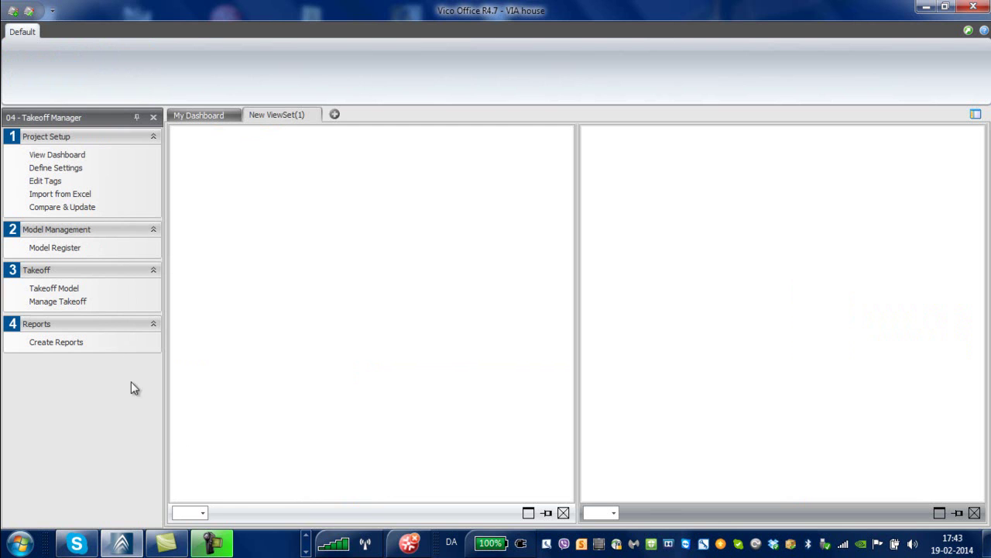
# Set the left pane to 3D View showing the VIA house model
pyautogui.click(203, 515)
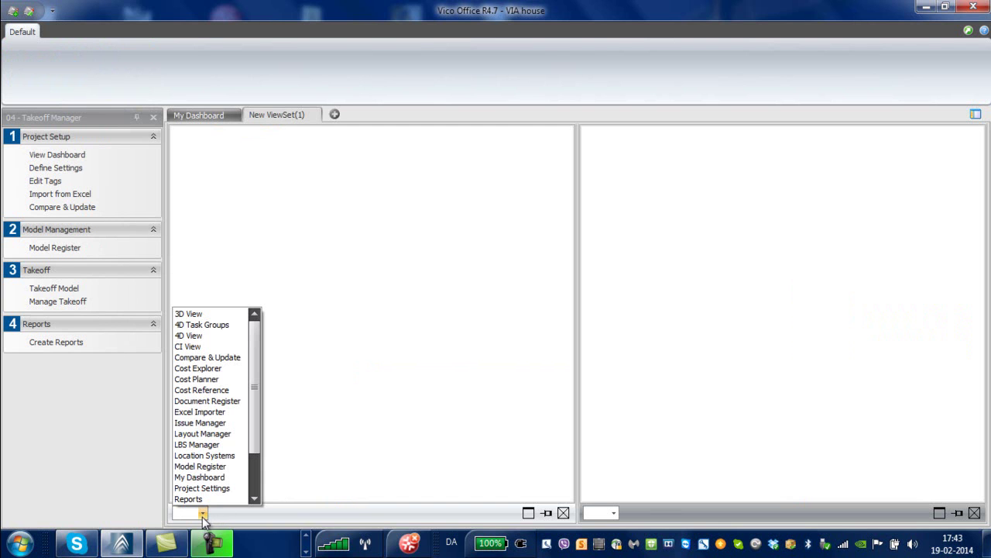
pyautogui.click(200, 314)
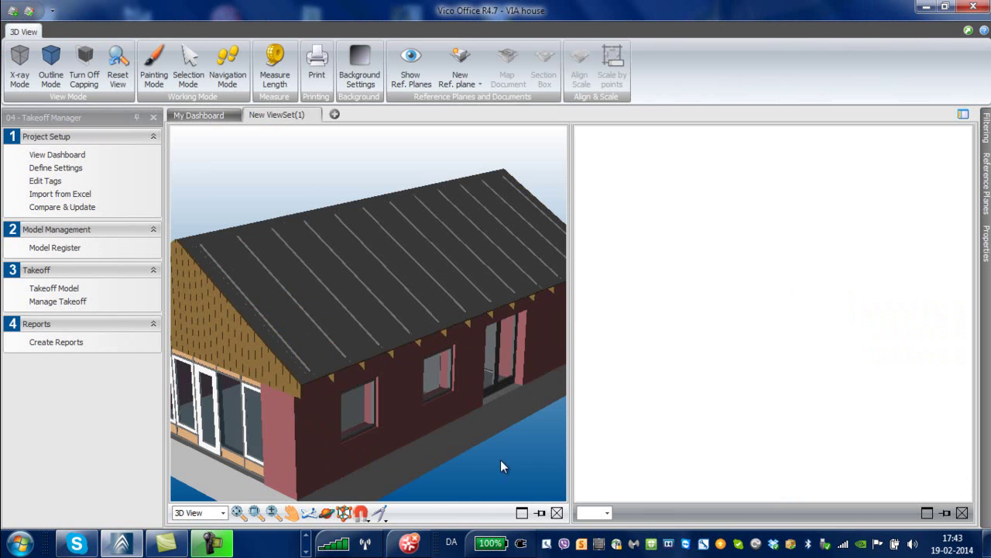
pyautogui.scroll(-5, 497, 452)
pyautogui.scroll(1, 483, 457)
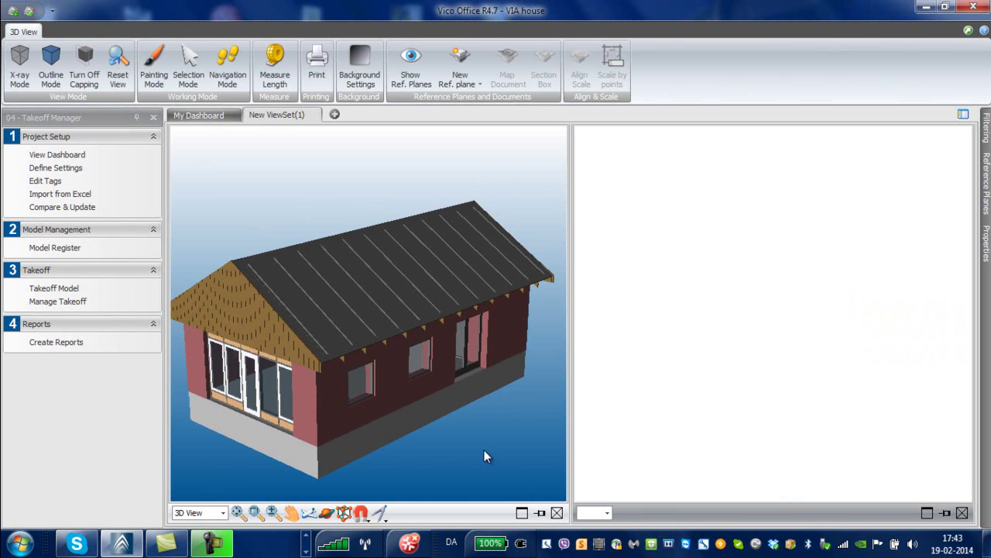
# Show the Takeoff Manager in the right pane and bring up actions for the Family1-Family1 item
pyautogui.click(607, 515)
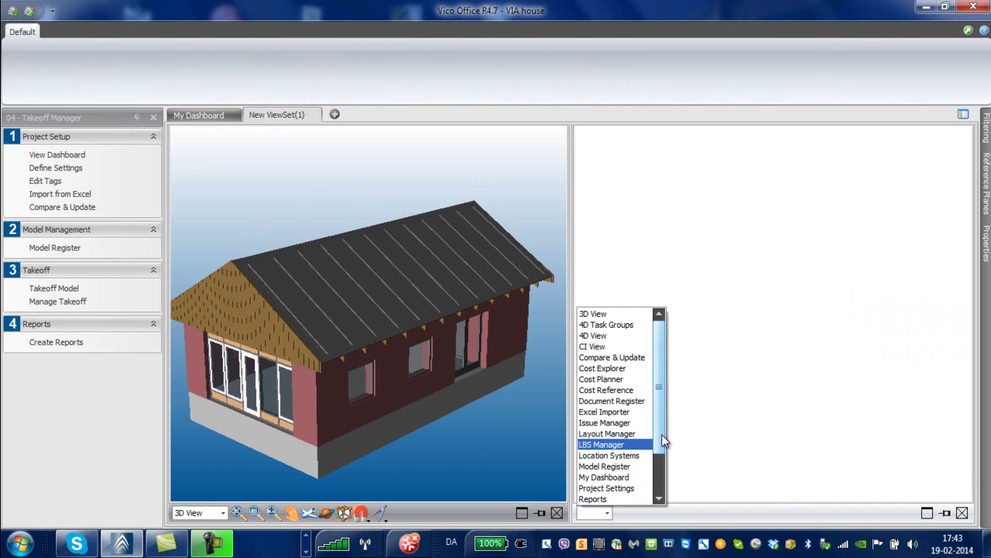
pyautogui.moveTo(661, 434); pyautogui.dragTo(659, 492)
pyautogui.click(612, 488)
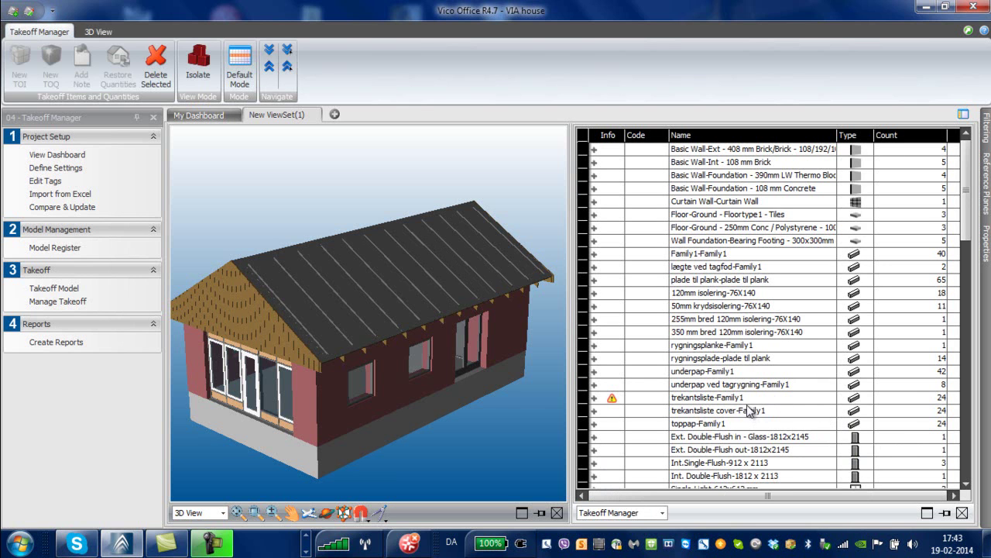
pyautogui.click(703, 256)
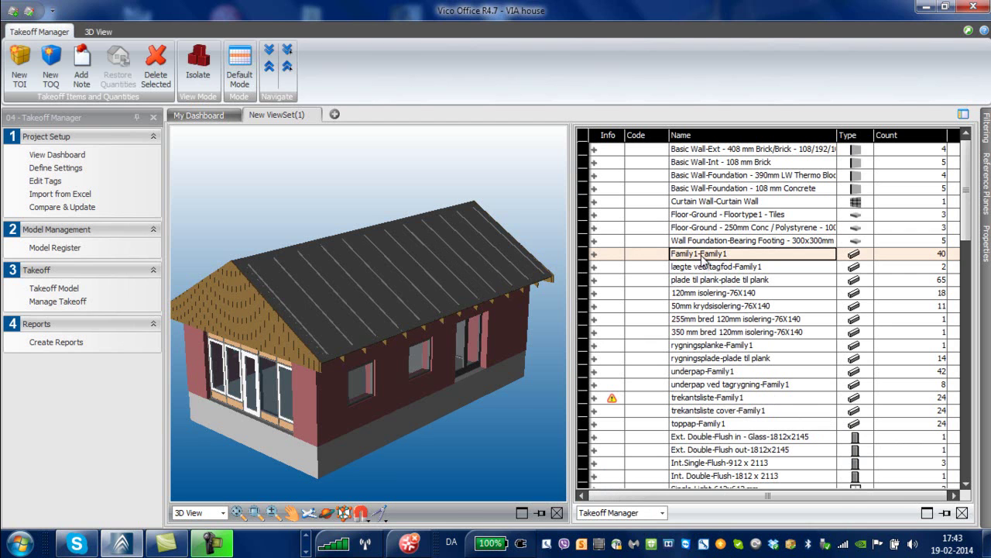
pyautogui.rightClick(704, 262)
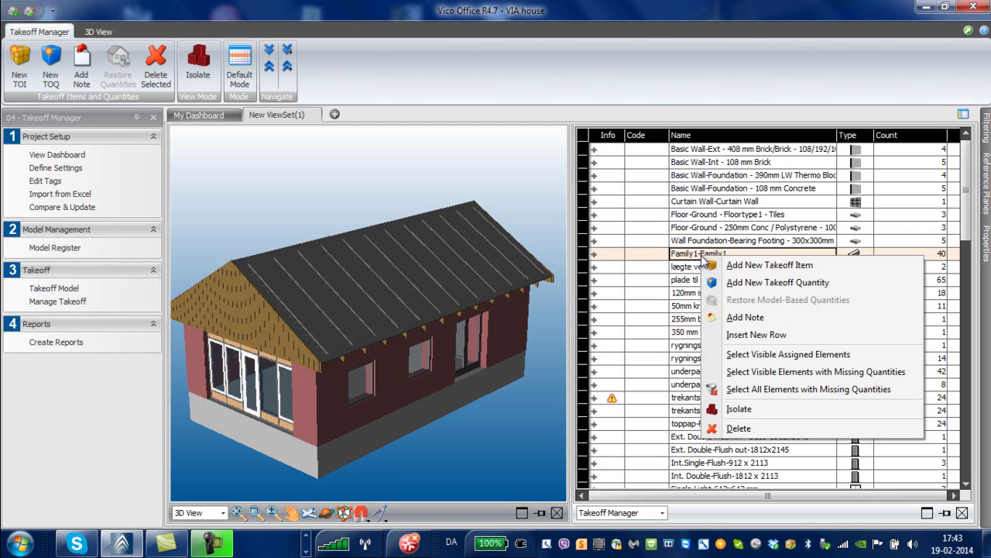
pyautogui.click(736, 409)
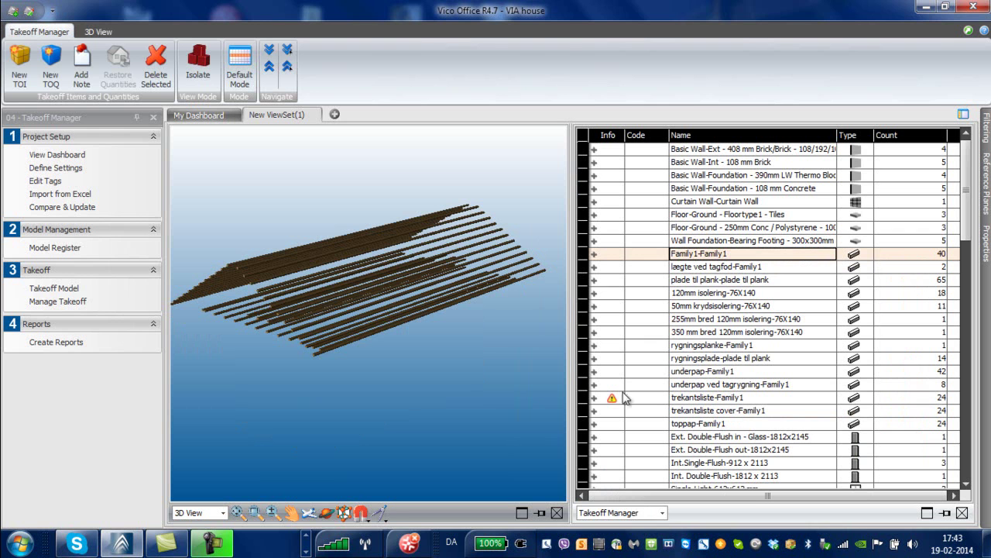
pyautogui.click(326, 512)
pyautogui.moveTo(314, 400); pyautogui.dragTo(272, 383)
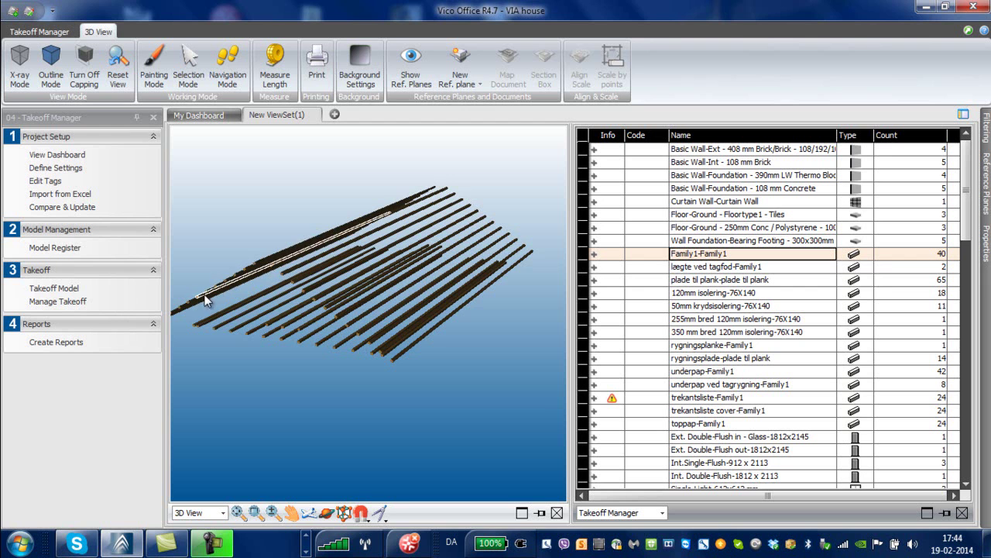
pyautogui.scroll(-2, 345, 401)
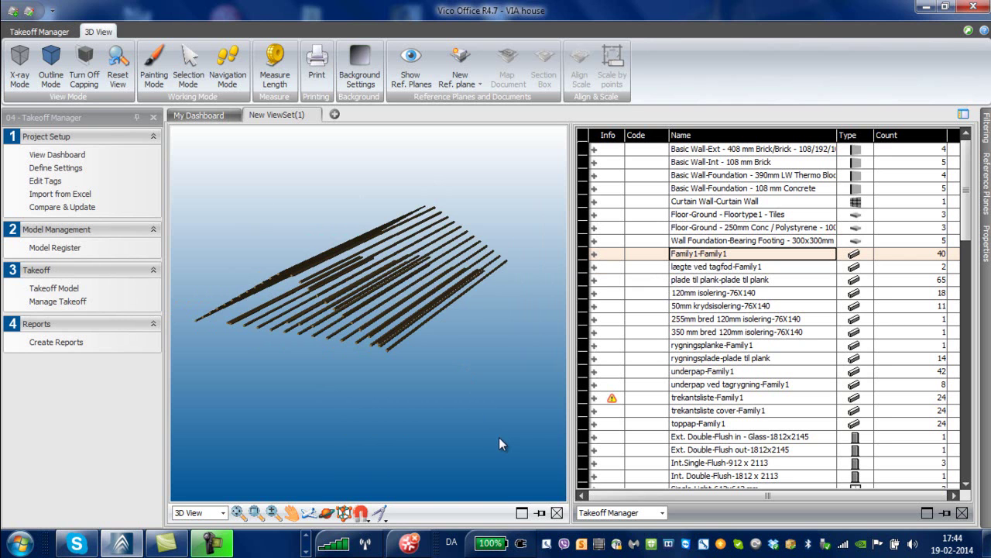
pyautogui.click(325, 512)
pyautogui.moveTo(327, 421); pyautogui.dragTo(373, 426)
pyautogui.scroll(1, 464, 419)
pyautogui.scroll(1, 460, 417)
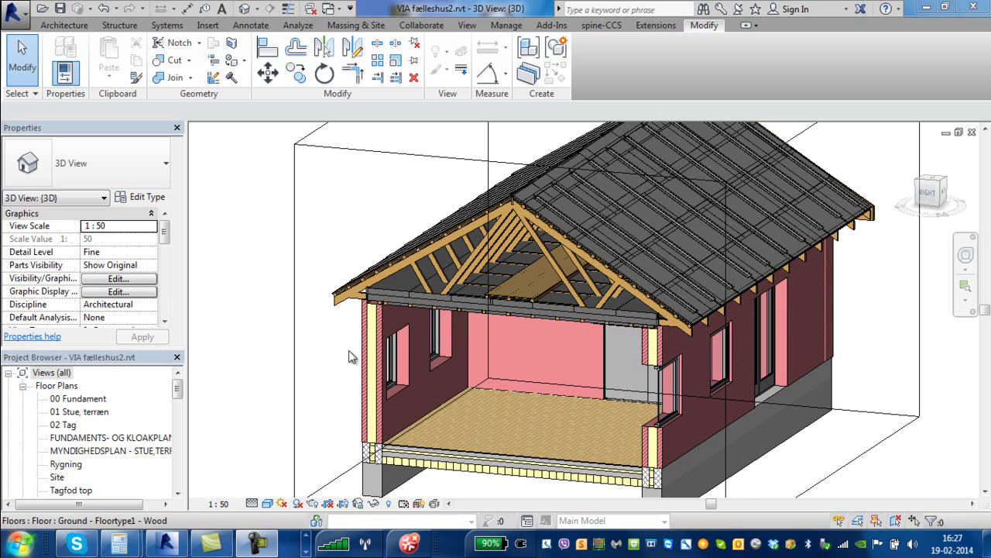
# Zoom in on the eave framing in the VIA fælleshus2.rvt 3D view
pyautogui.scroll(3, 334, 351)
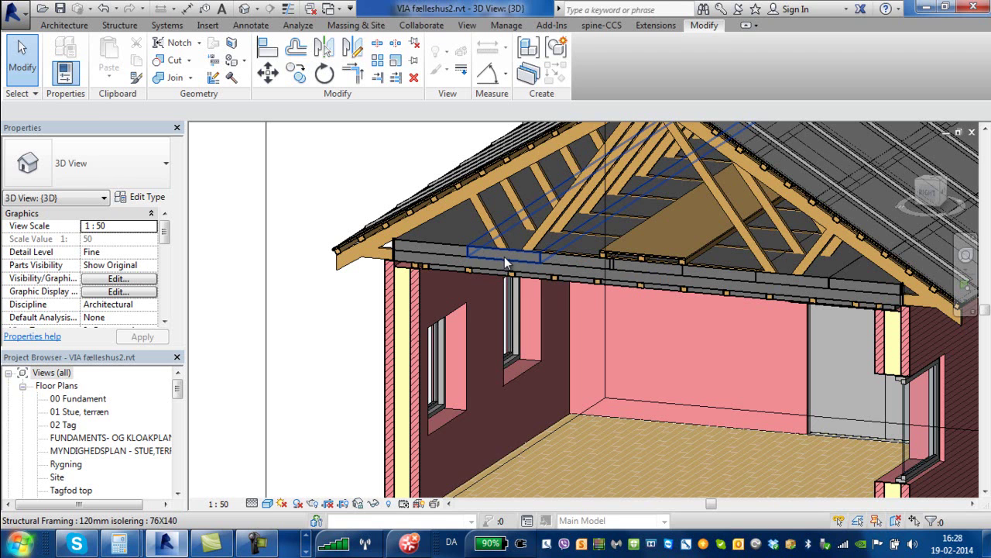
# Select a Family1 batten at the wall top, orbiting to check the side wall and trusses
pyautogui.click(504, 256)
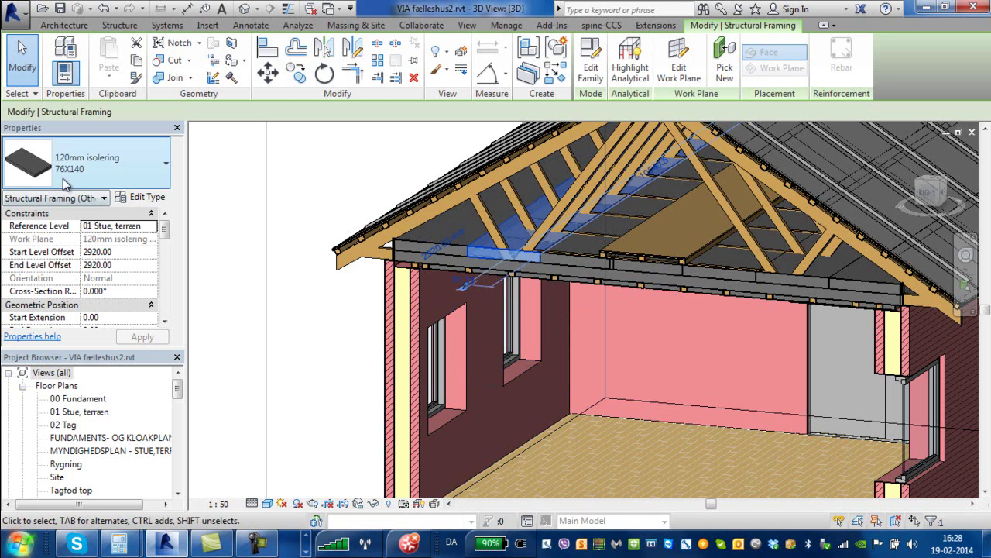
pyautogui.click(409, 217)
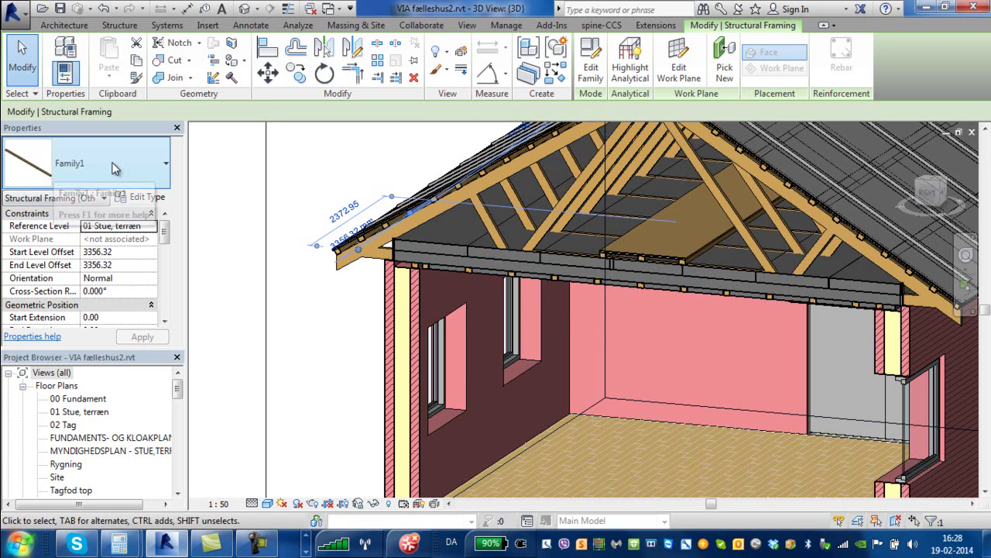
pyautogui.scroll(-3, 433, 203)
pyautogui.scroll(5, 410, 214)
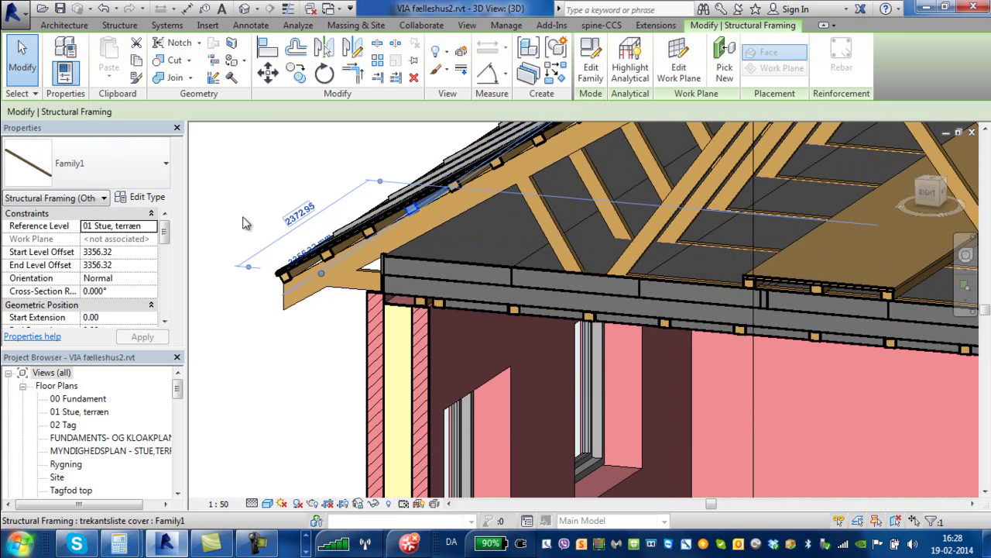
pyautogui.click(438, 304)
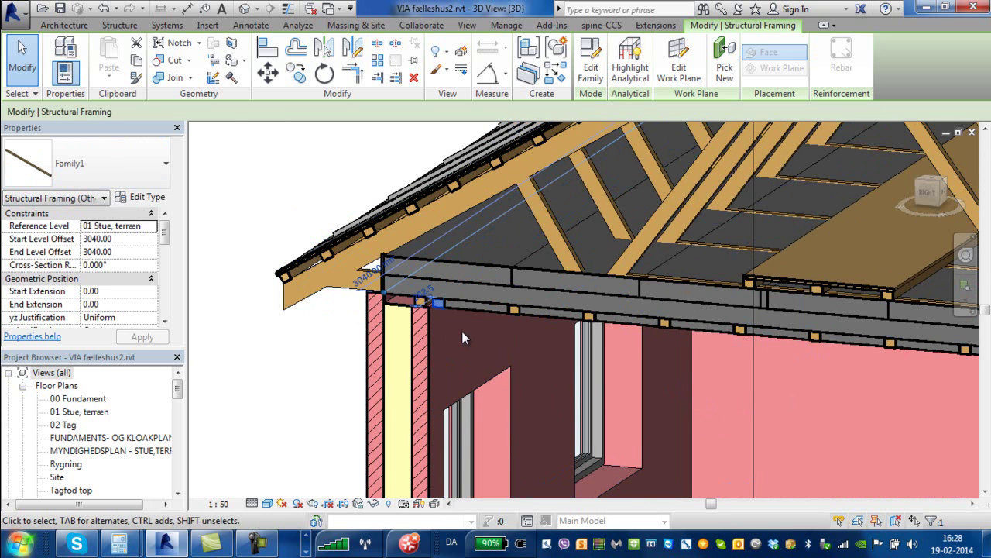
pyautogui.keyDown('shift'); pyautogui.moveTo(462, 331); pyautogui.dragTo(462, 329, button='middle'); pyautogui.keyUp('shift')
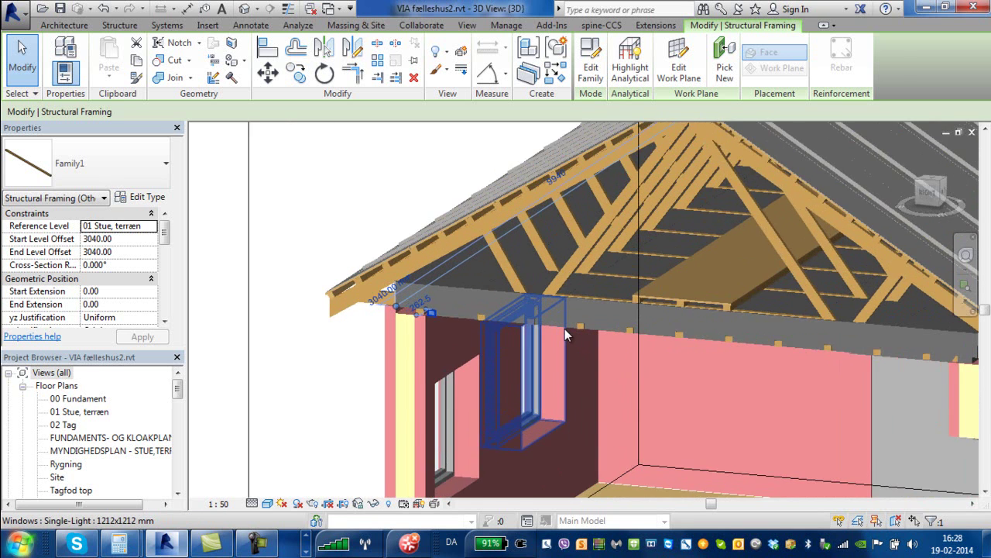
# Open the selected batten's Family1.rfa family in the Family Editor
pyautogui.scroll(3, 564, 329)
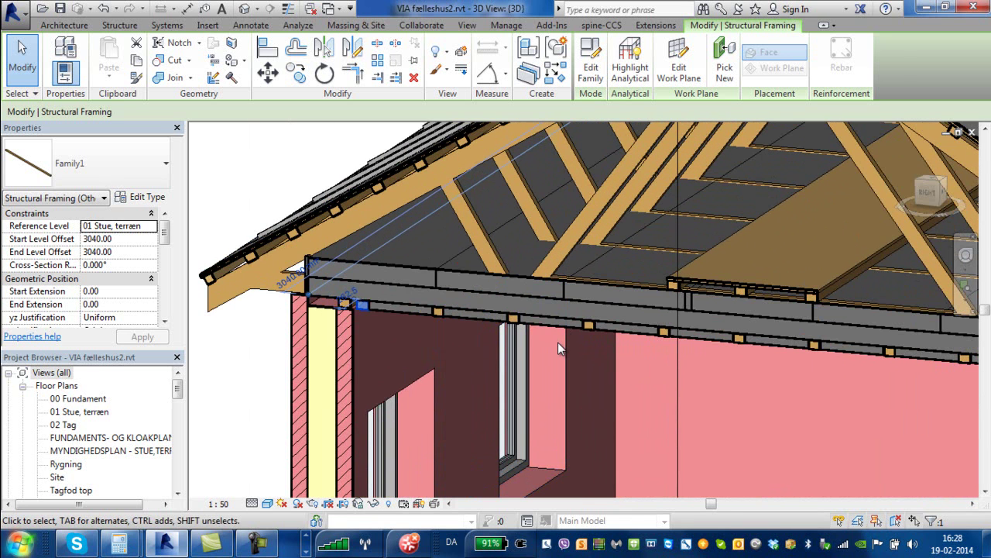
pyautogui.scroll(-1, 555, 341)
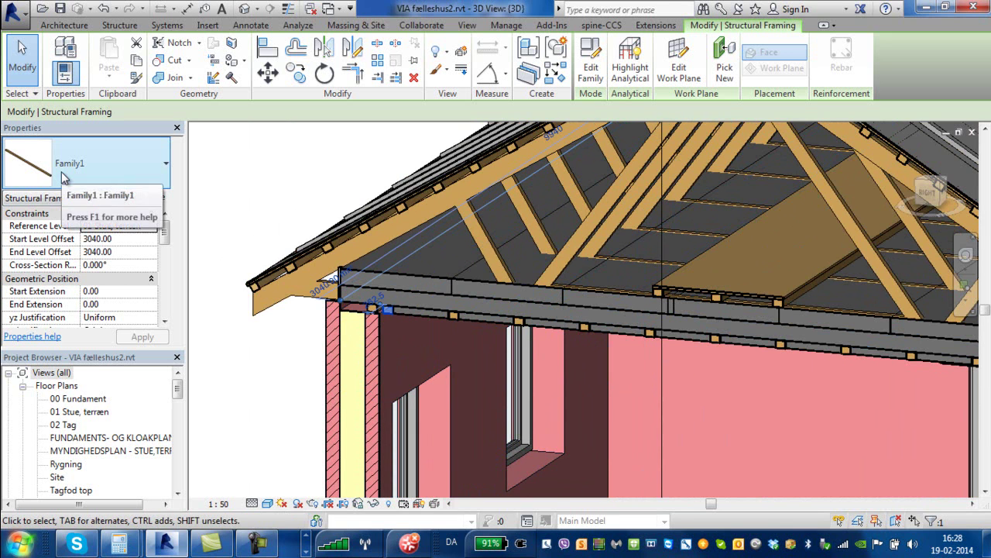
pyautogui.scroll(5, 390, 315)
pyautogui.scroll(-3, 399, 297)
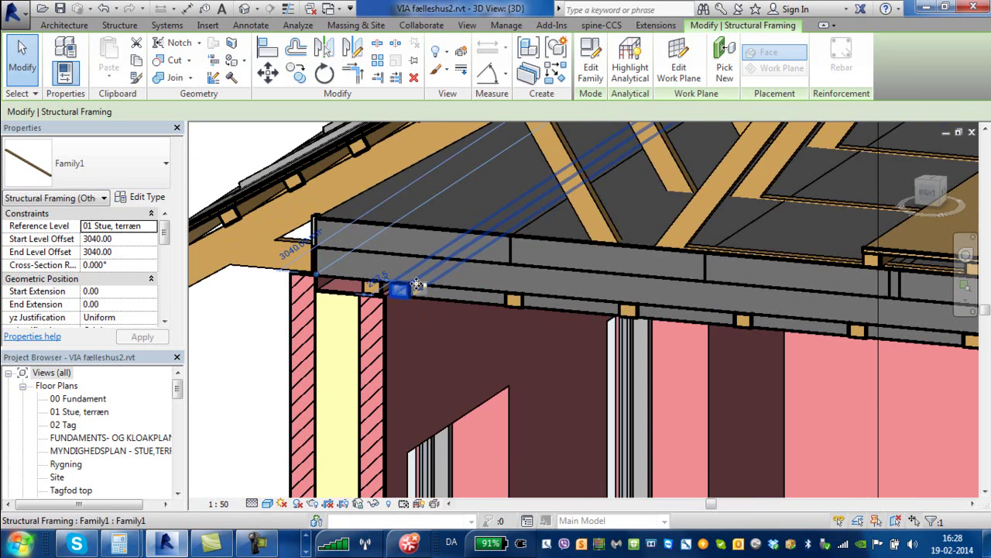
pyautogui.click(592, 72)
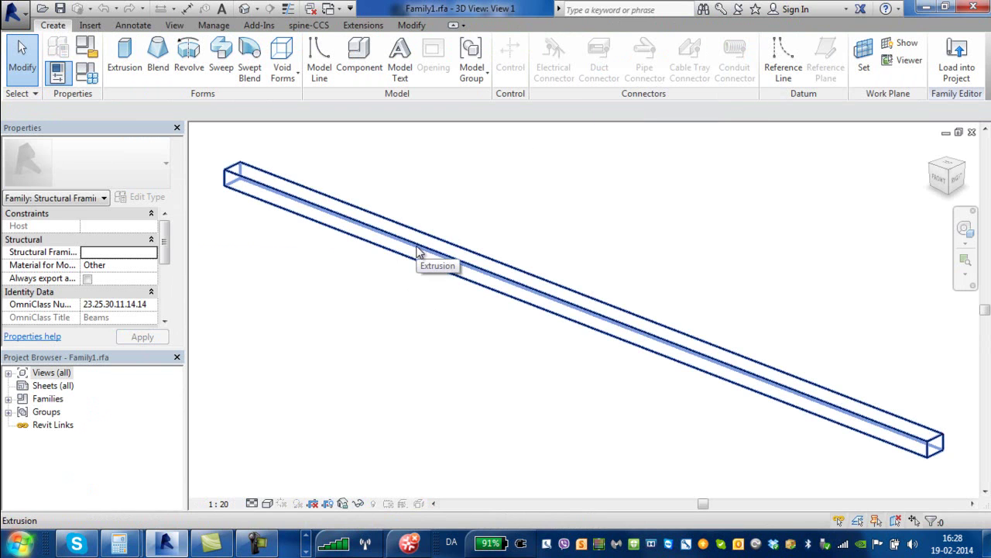
# Open the Material Browser on the batten extrusion's Pine material from Properties
pyautogui.click(417, 252)
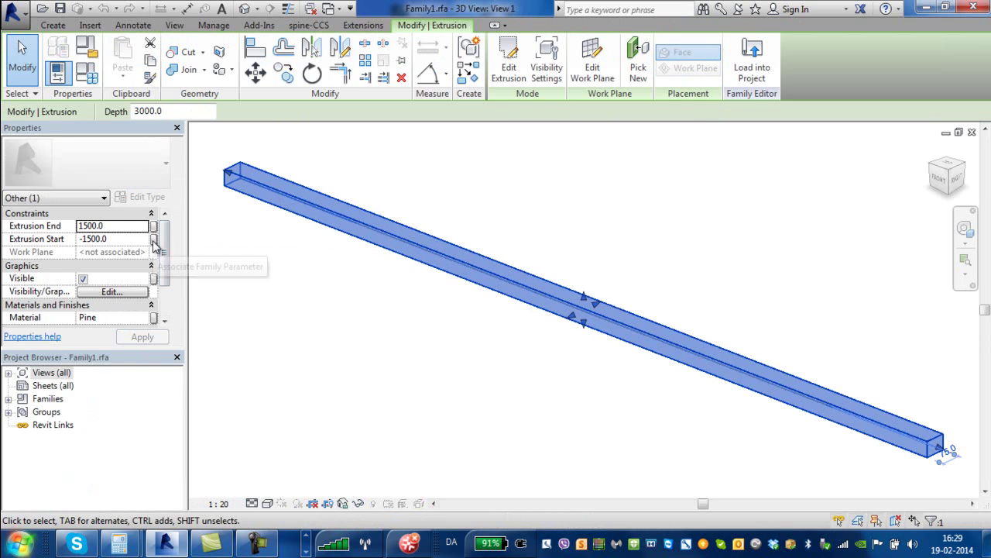
pyautogui.moveTo(162, 254); pyautogui.dragTo(164, 280)
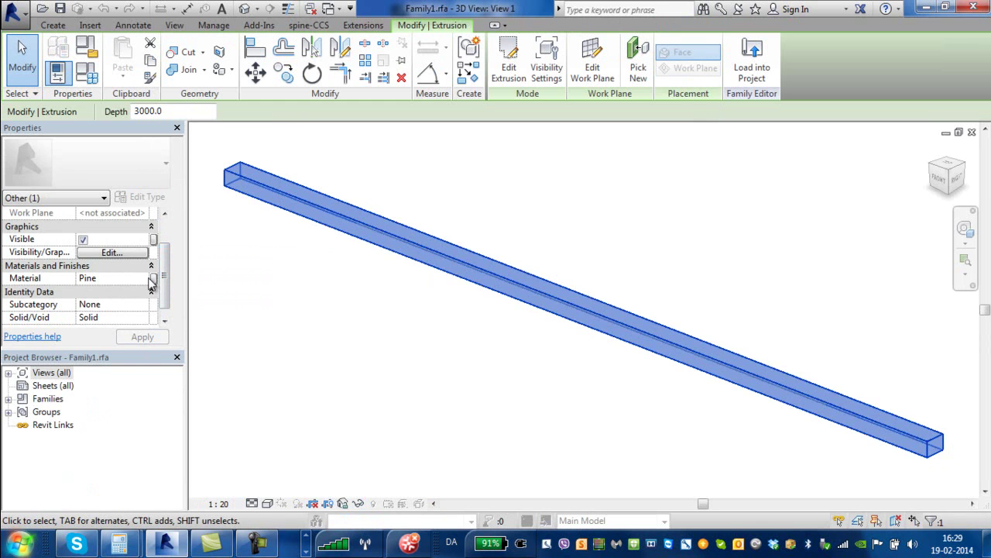
pyautogui.click(150, 280)
pyautogui.click(143, 279)
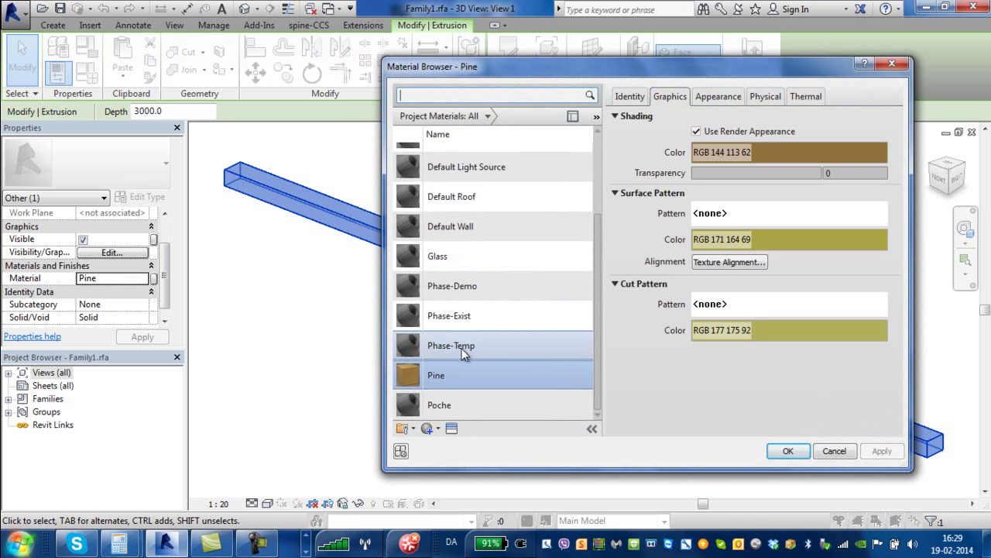
# Set the Pine material's surface pattern colour to light yellow (RGB 255 255 128)
pyautogui.scroll(1, 542, 245)
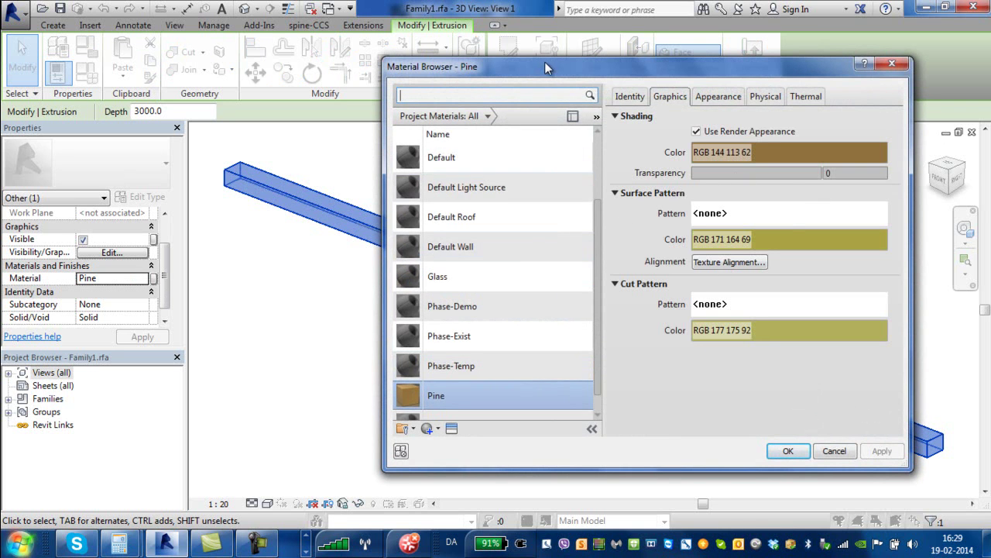
pyautogui.moveTo(545, 61); pyautogui.dragTo(449, 50)
pyautogui.scroll(-1, 442, 405)
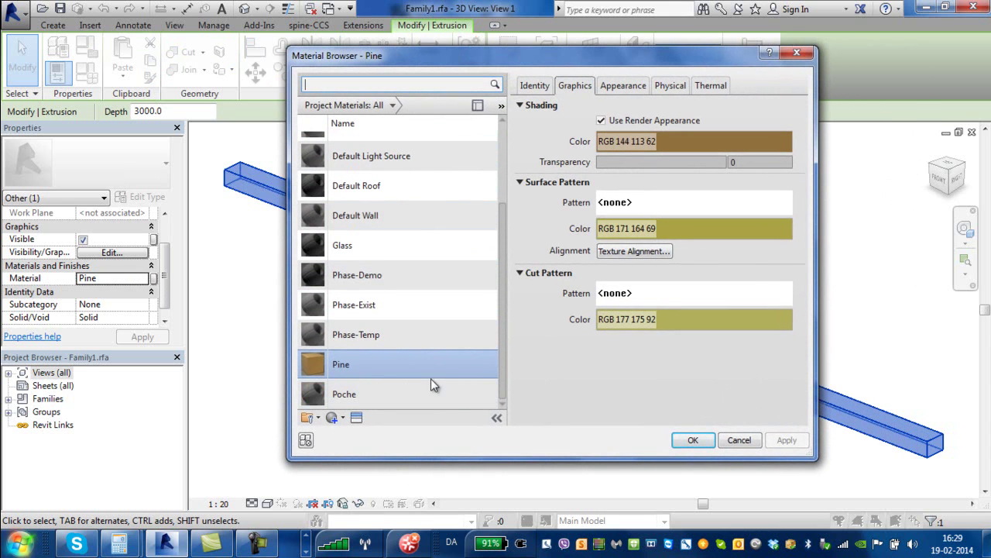
pyautogui.click(456, 365)
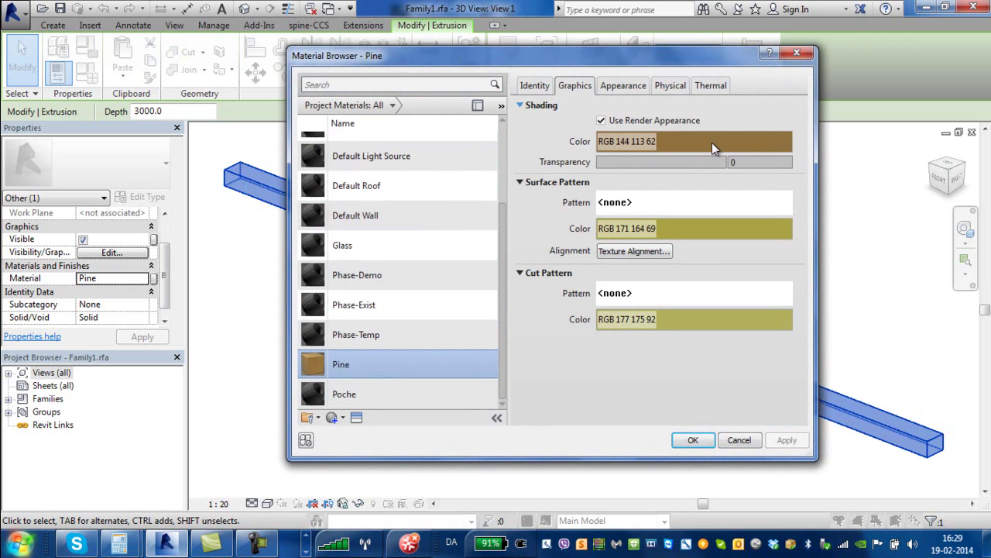
pyautogui.click(699, 224)
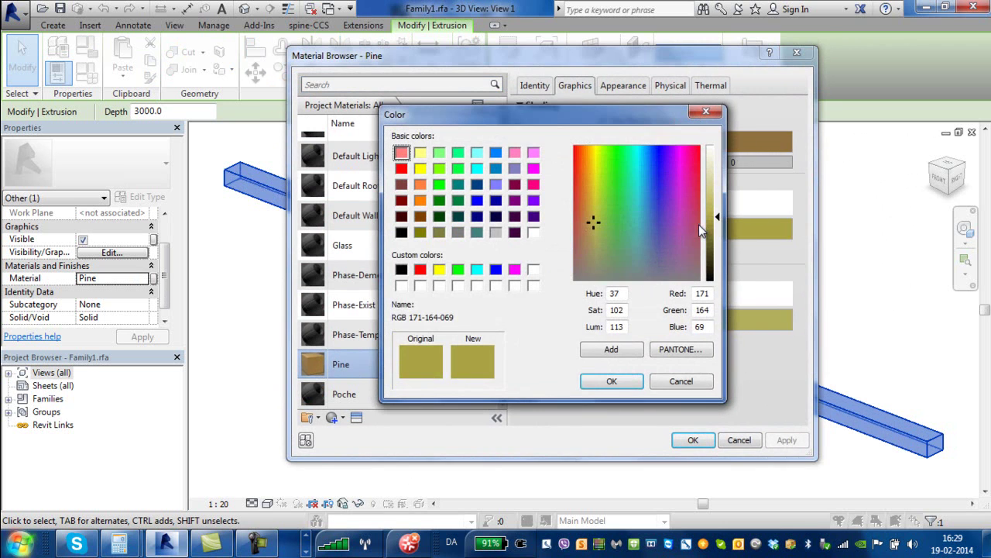
pyautogui.click(419, 152)
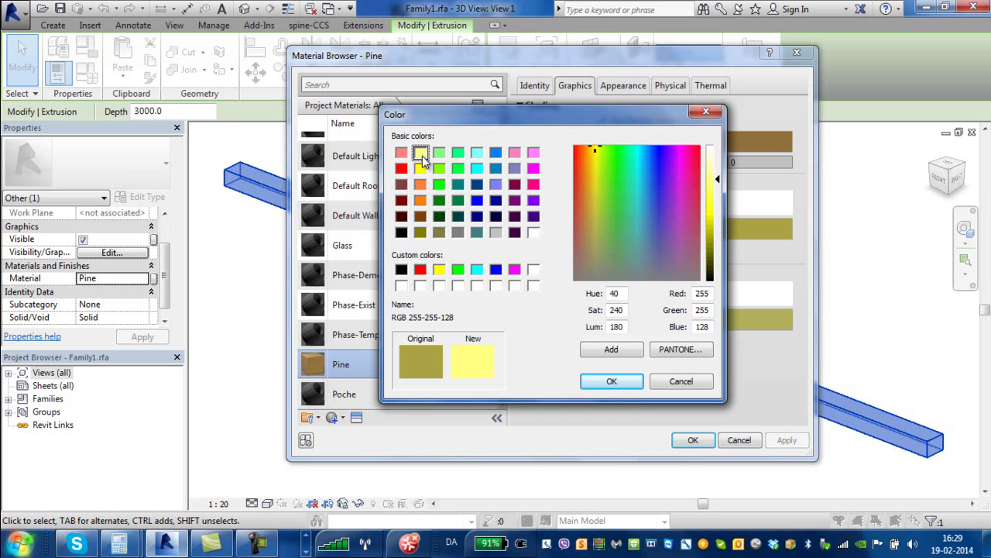
pyautogui.click(617, 383)
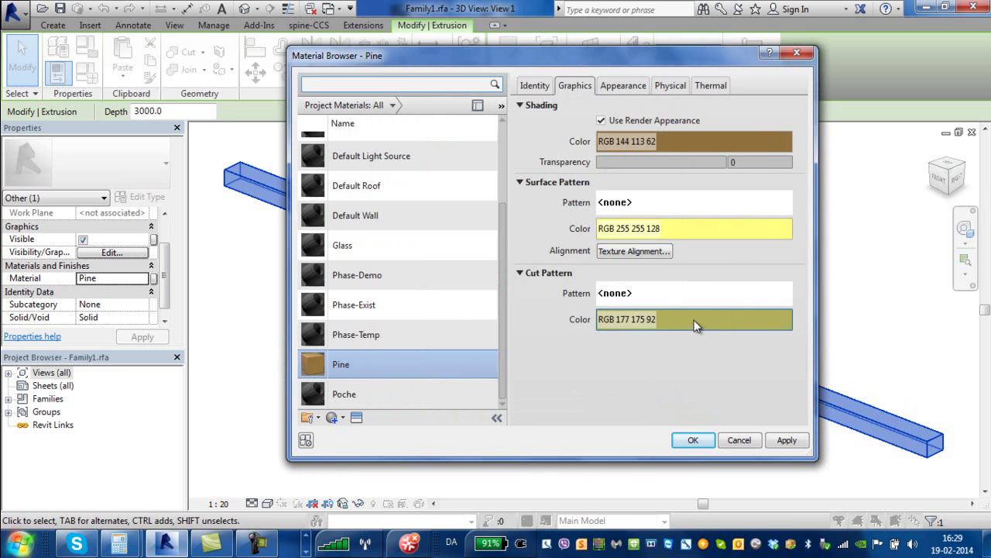
# Give Pine a Diagonal up cut pattern in the same light yellow and apply it
pyautogui.click(722, 299)
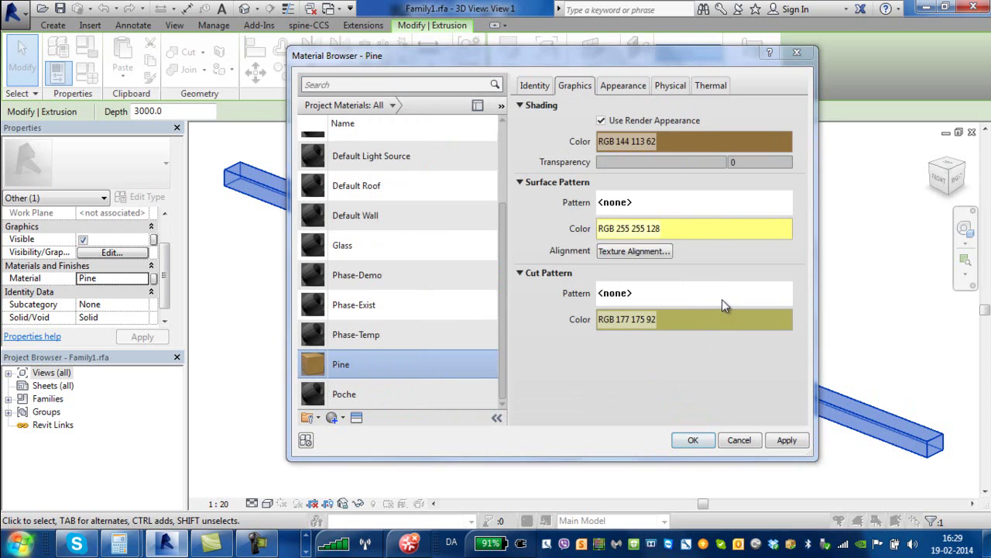
pyautogui.click(553, 232)
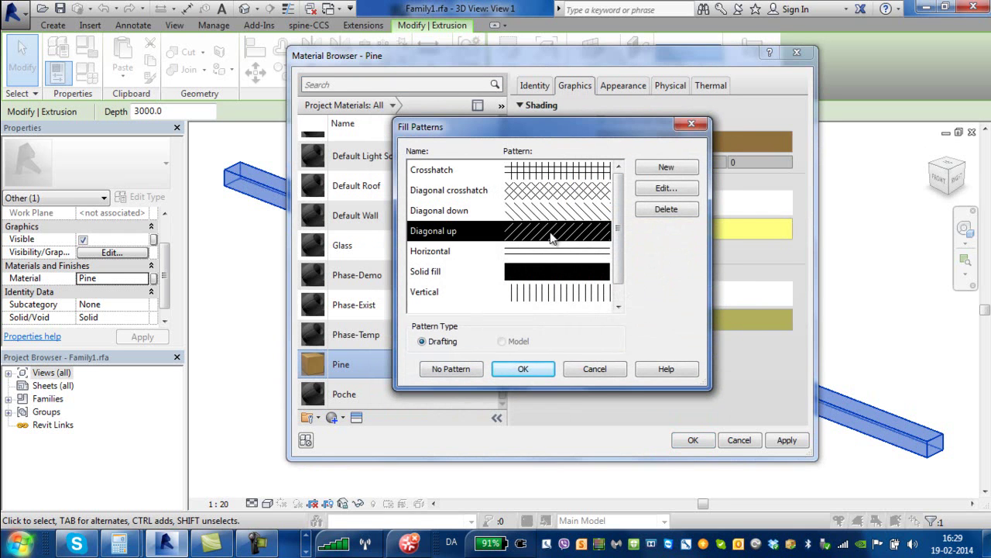
pyautogui.click(525, 370)
pyautogui.click(711, 318)
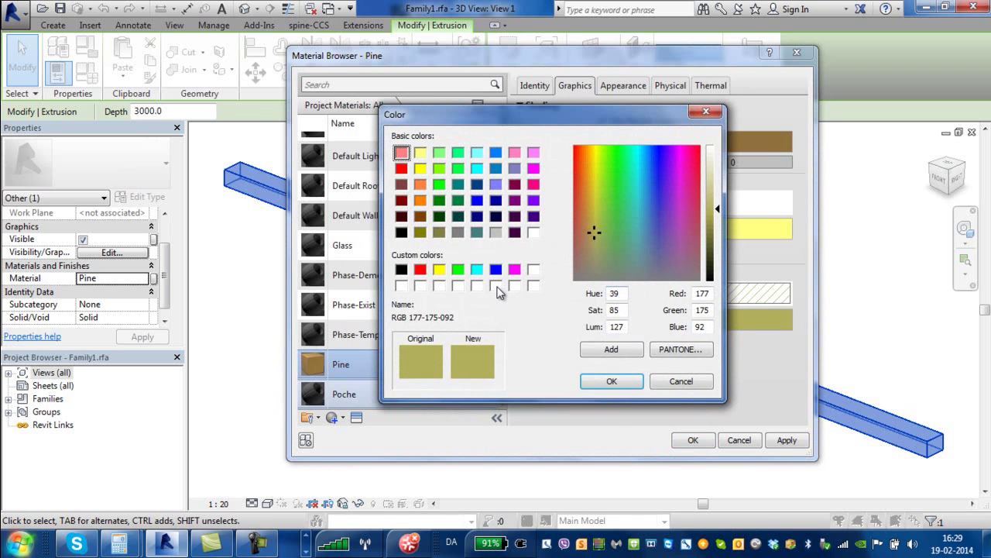
pyautogui.click(420, 152)
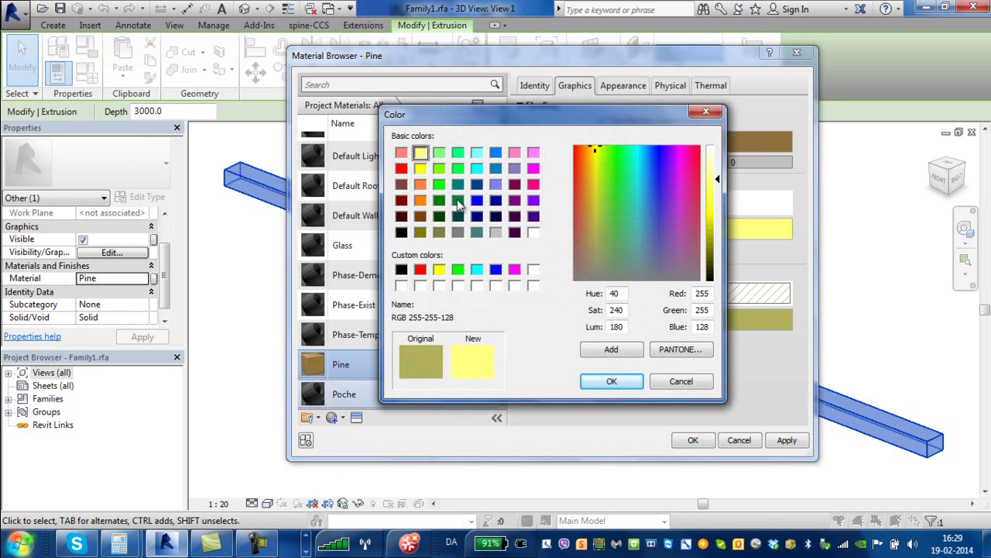
pyautogui.click(612, 381)
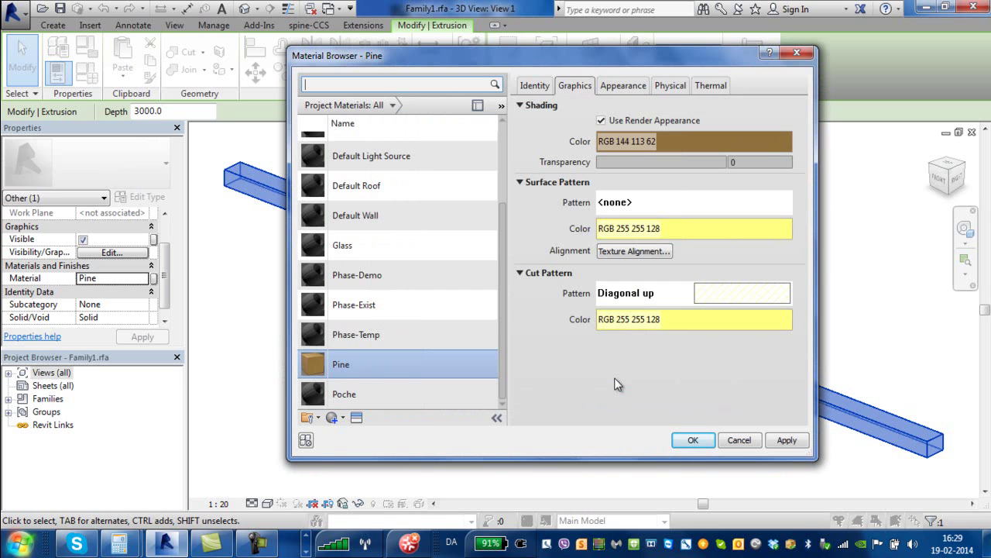
pyautogui.click(786, 440)
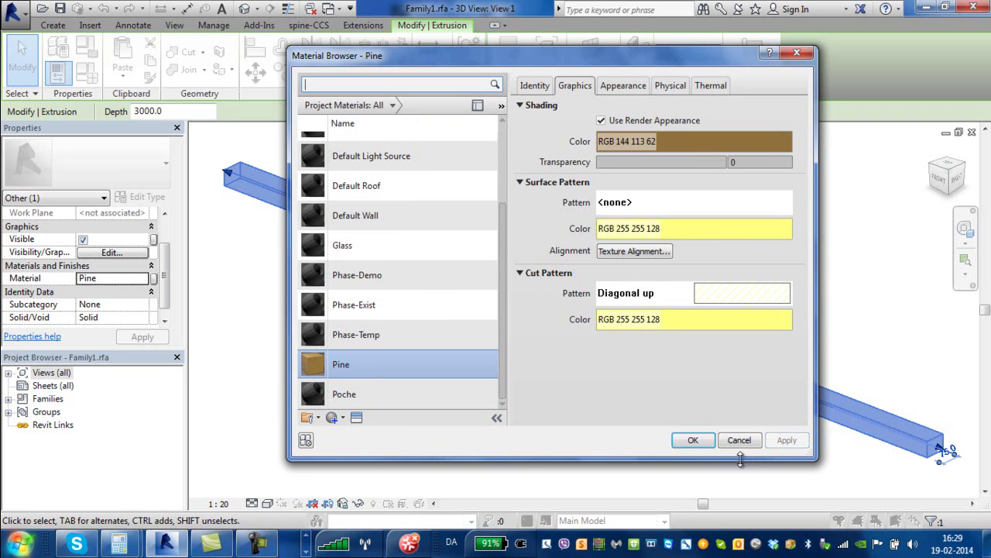
# Accept the material changes and start Save As Family into the C: drive Documents folder
pyautogui.click(692, 441)
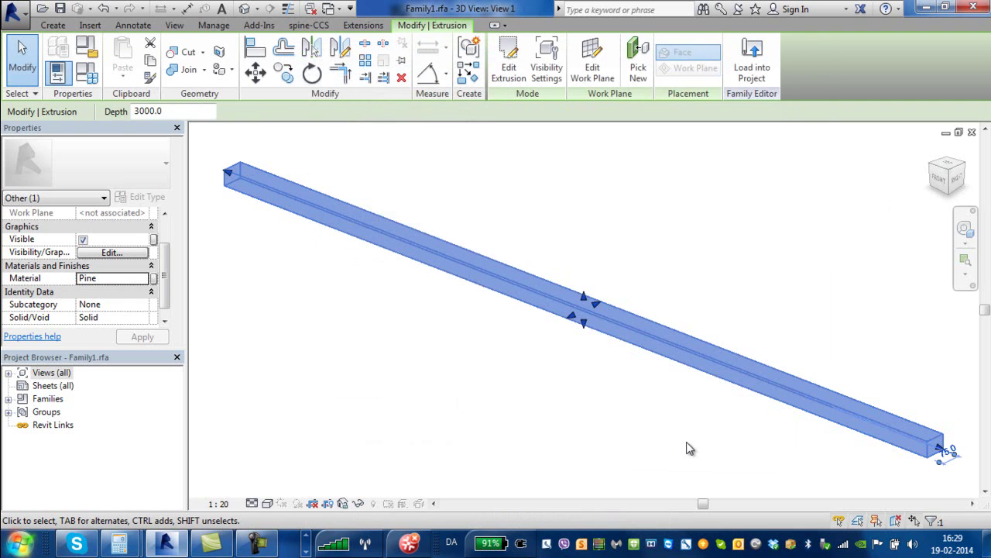
pyautogui.click(688, 447)
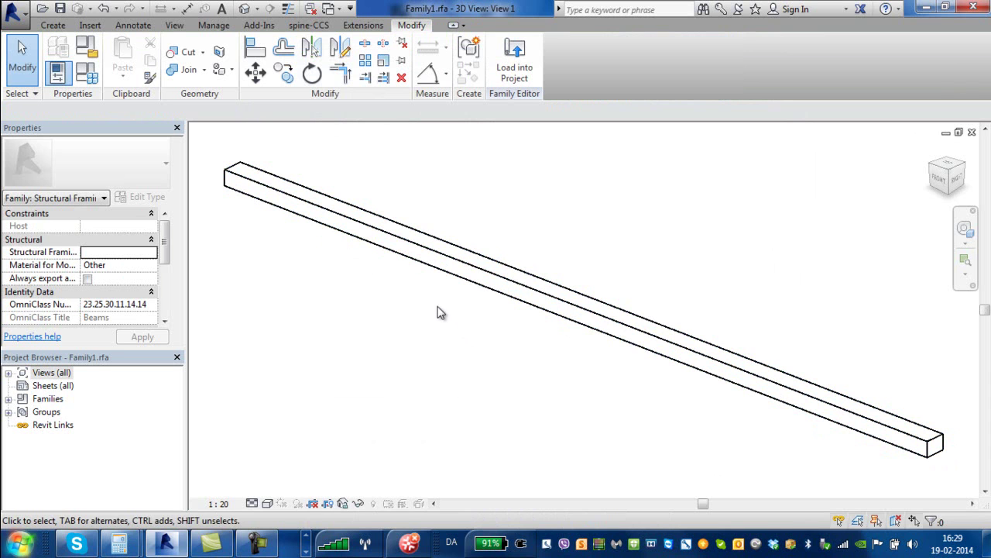
pyautogui.click(17, 13)
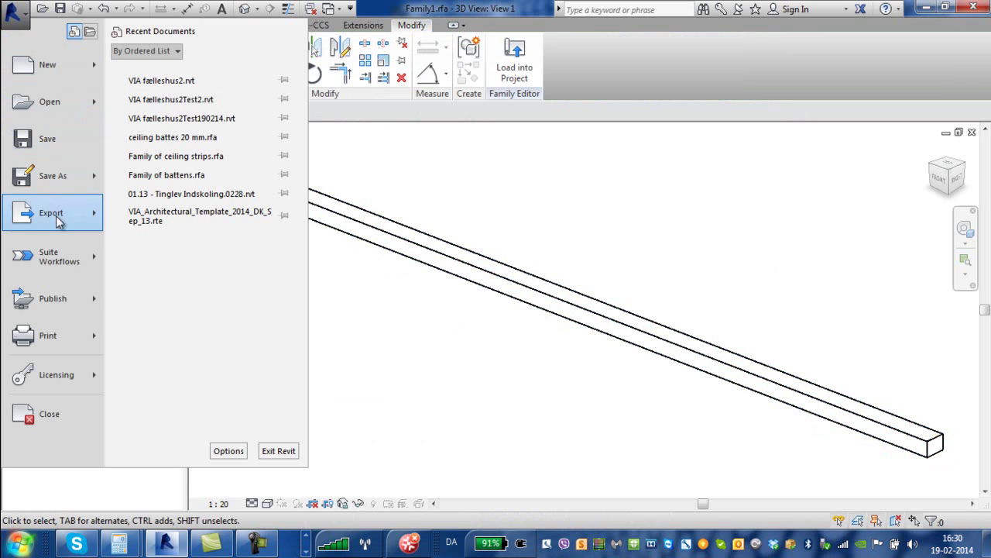
pyautogui.moveTo(62, 182)
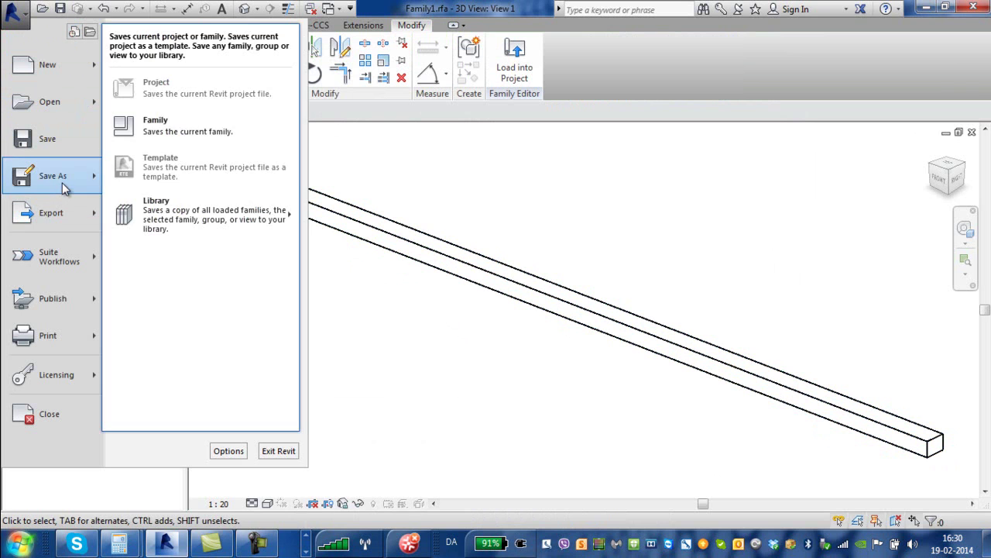
pyautogui.click(135, 142)
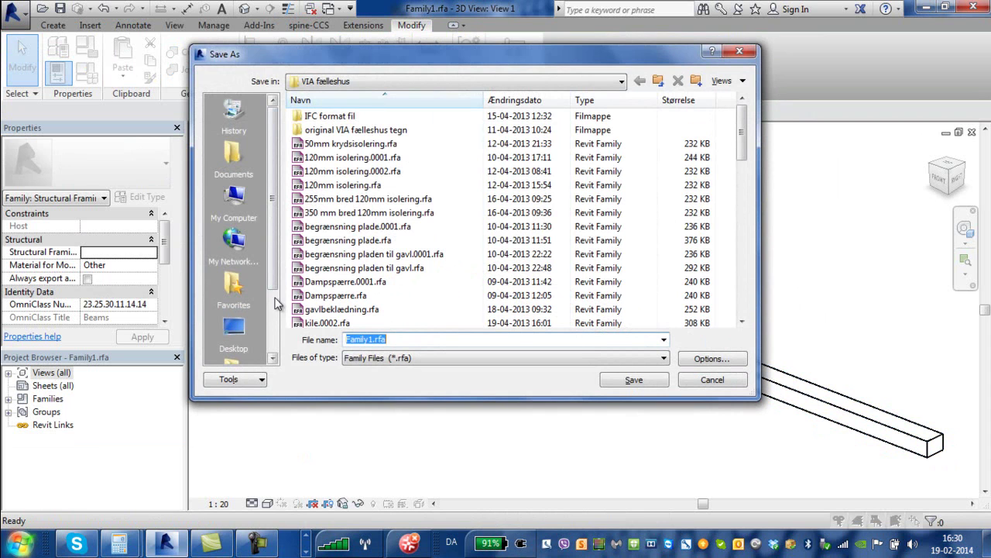
pyautogui.click(240, 203)
pyautogui.doubleClick(354, 137)
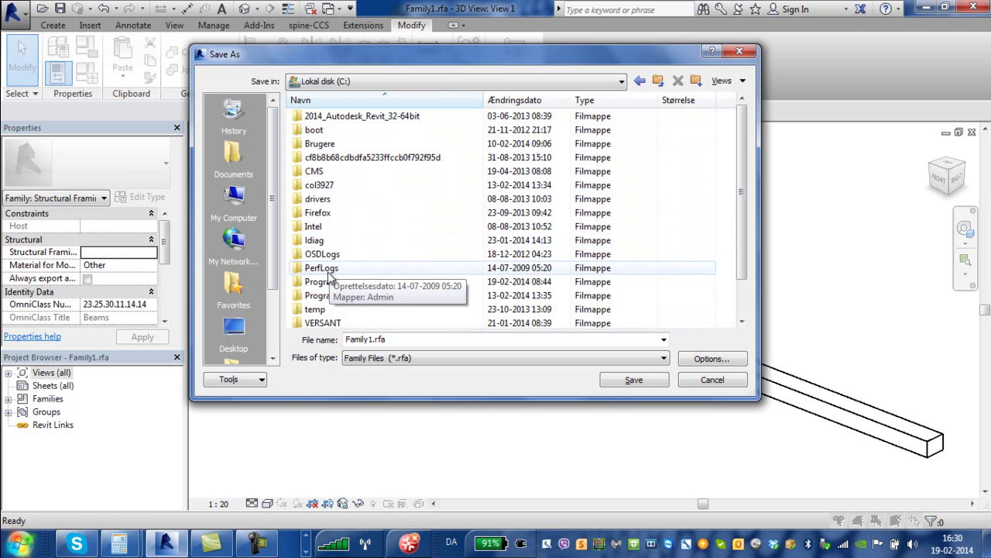
pyautogui.doubleClick(325, 144)
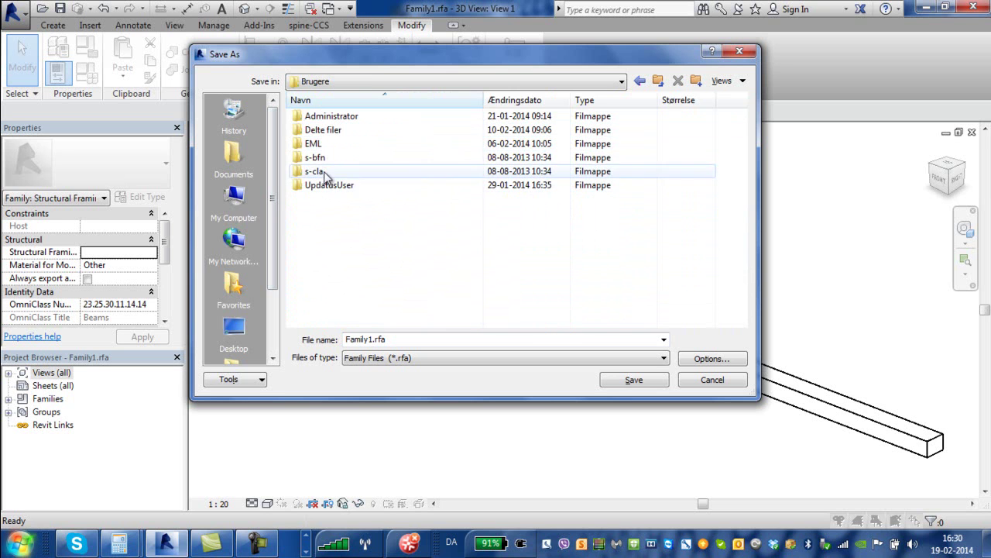
pyautogui.doubleClick(324, 146)
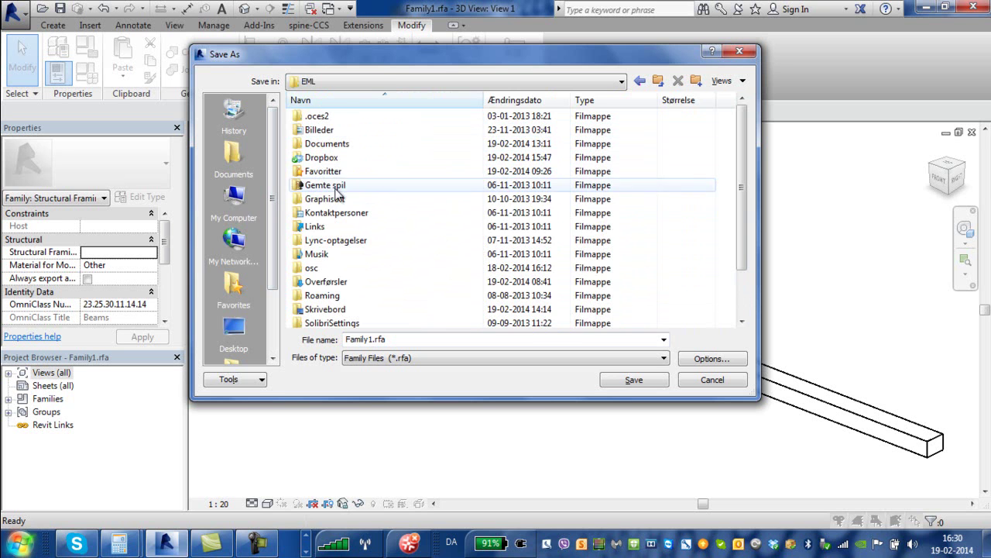
pyautogui.doubleClick(327, 144)
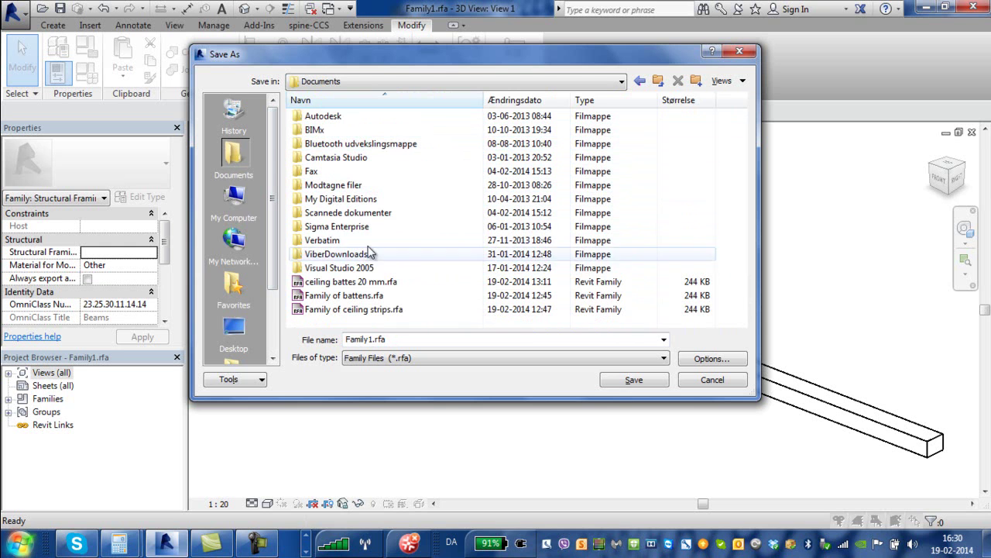
# Rename the file from Family1 to Battens for ceiling.rfa and save it
pyautogui.click(394, 339)
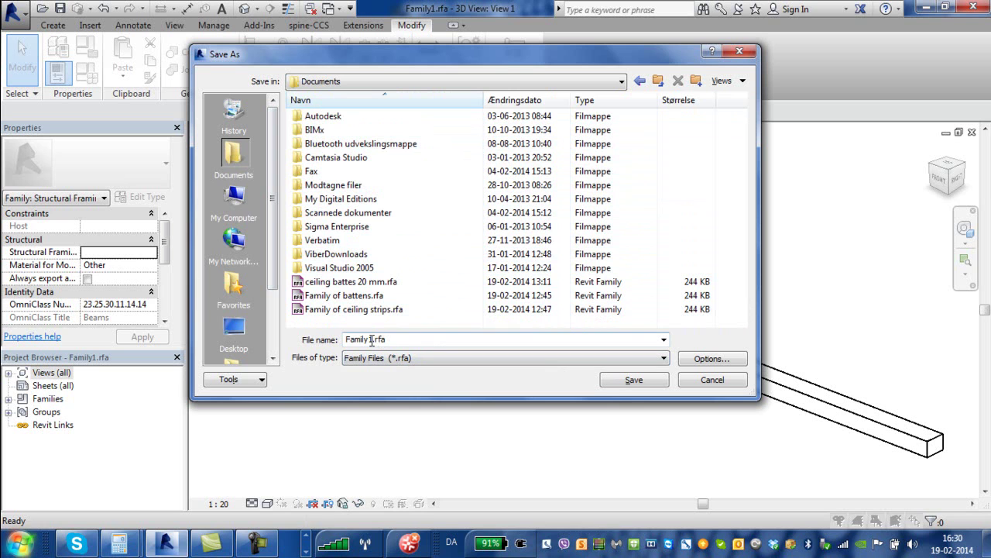
pyautogui.doubleClick(372, 341)
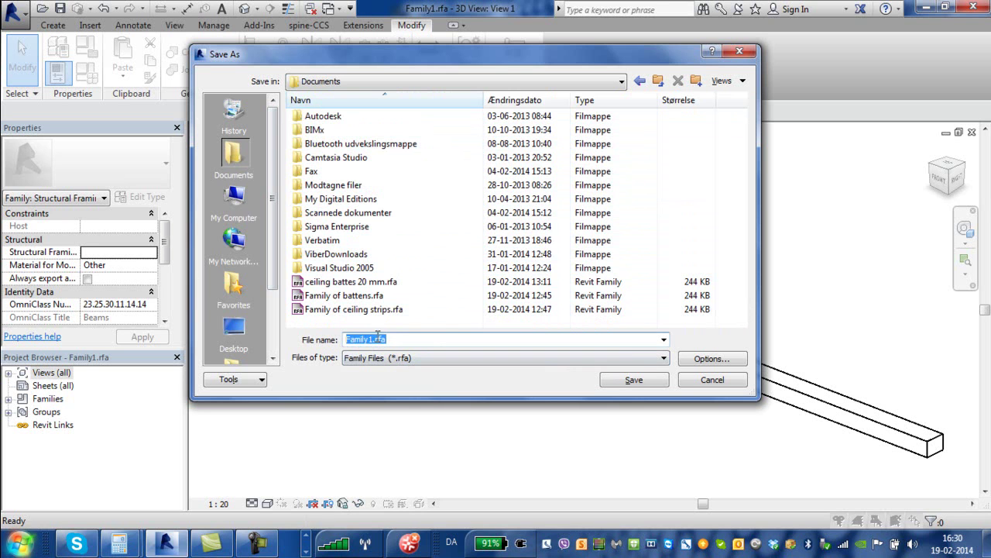
pyautogui.click(373, 338)
pyautogui.moveTo(372, 339); pyautogui.dragTo(350, 339)
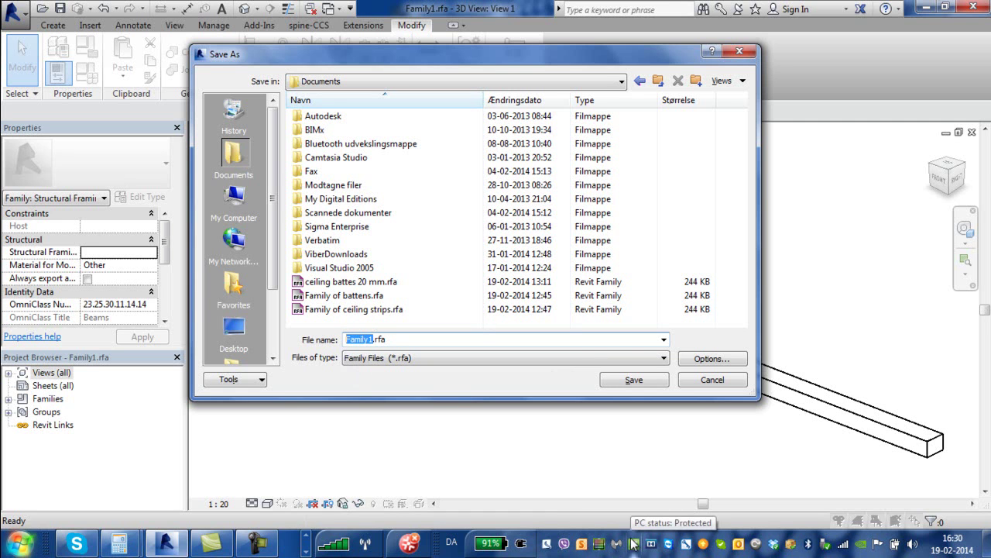
pyautogui.write('Battens for ceiling')
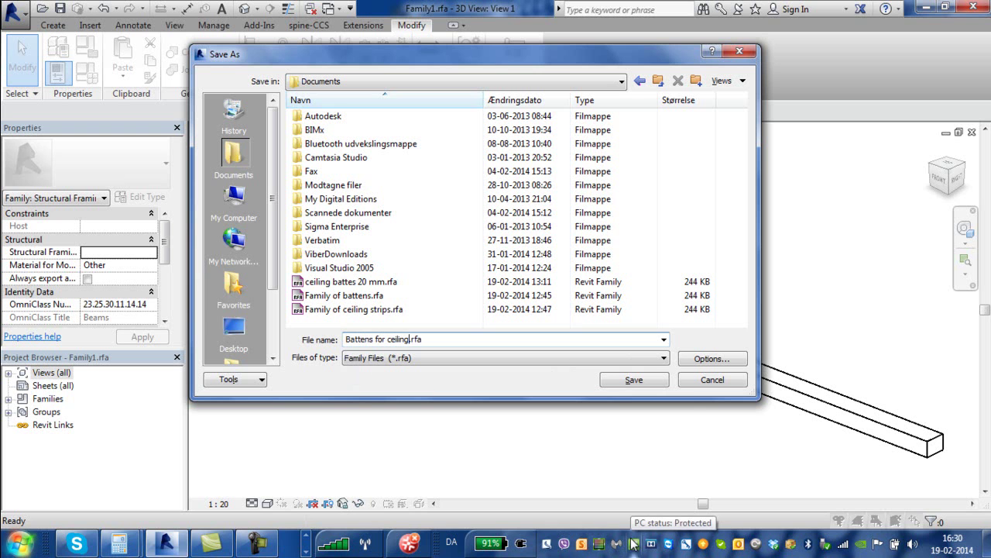
pyautogui.click(636, 380)
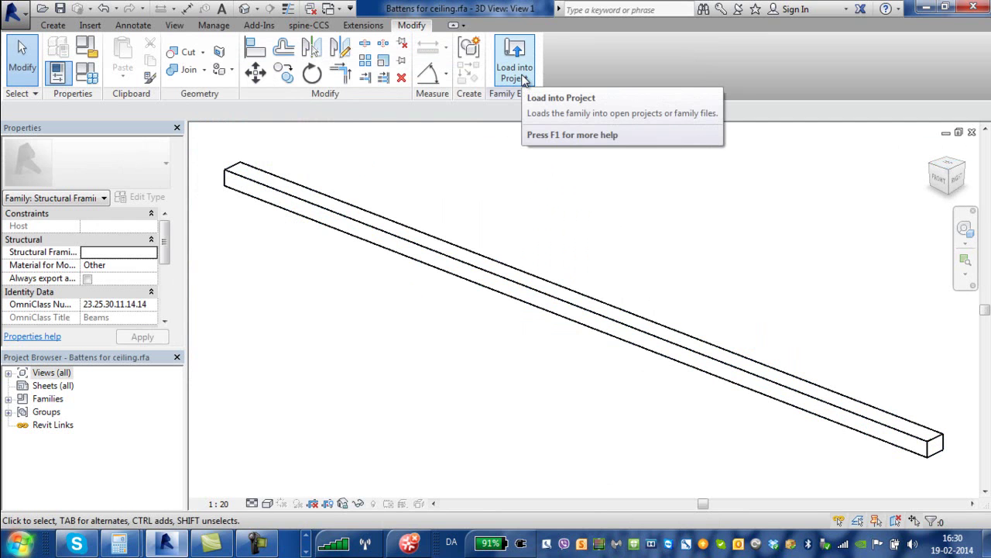
# Load the Battens for ceiling family into VIA fælleshus2.rvt as a beam type
pyautogui.click(329, 217)
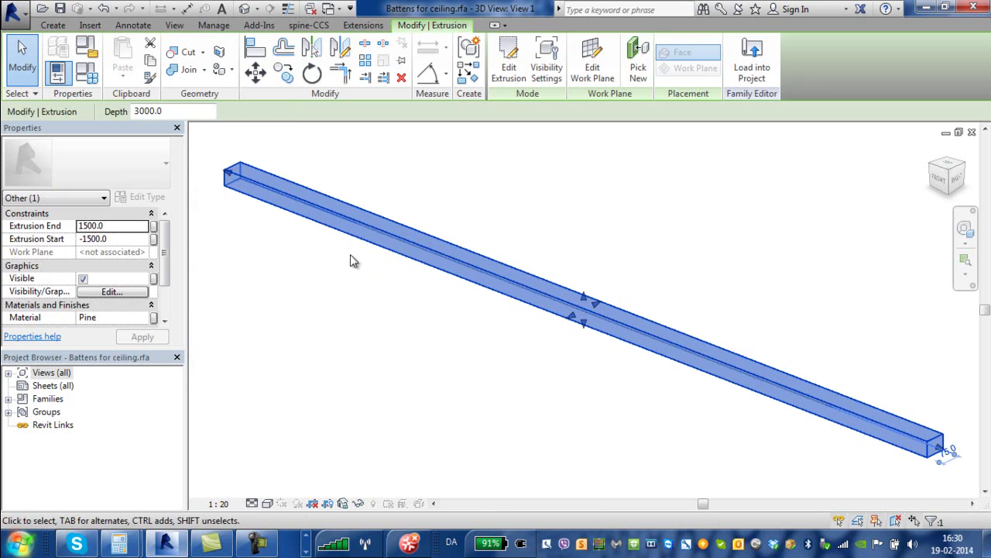
pyautogui.scroll(2, 361, 288)
pyautogui.scroll(-2, 361, 287)
pyautogui.click(756, 69)
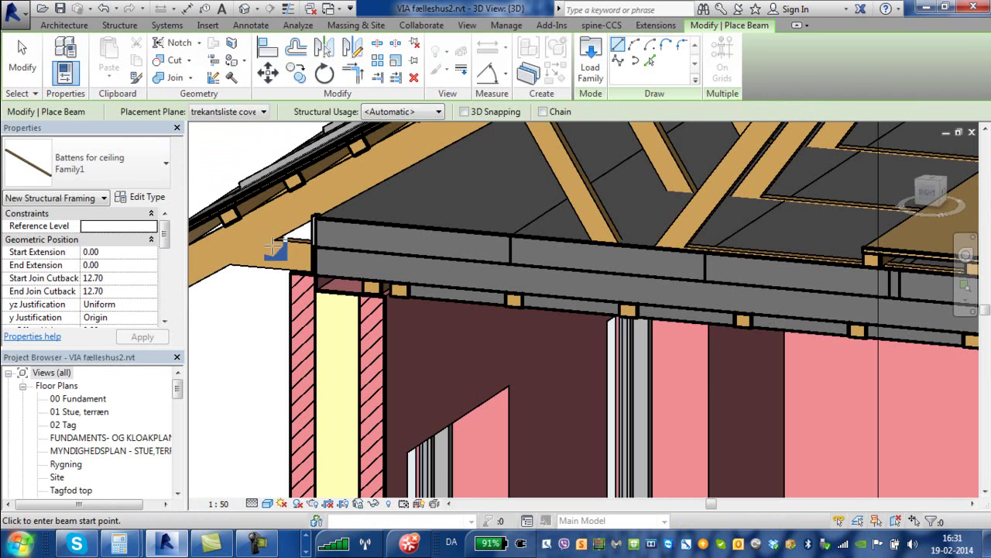
# Cancel beam placement and make a trial selection of three edge battens, then clear it
pyautogui.click(23, 58)
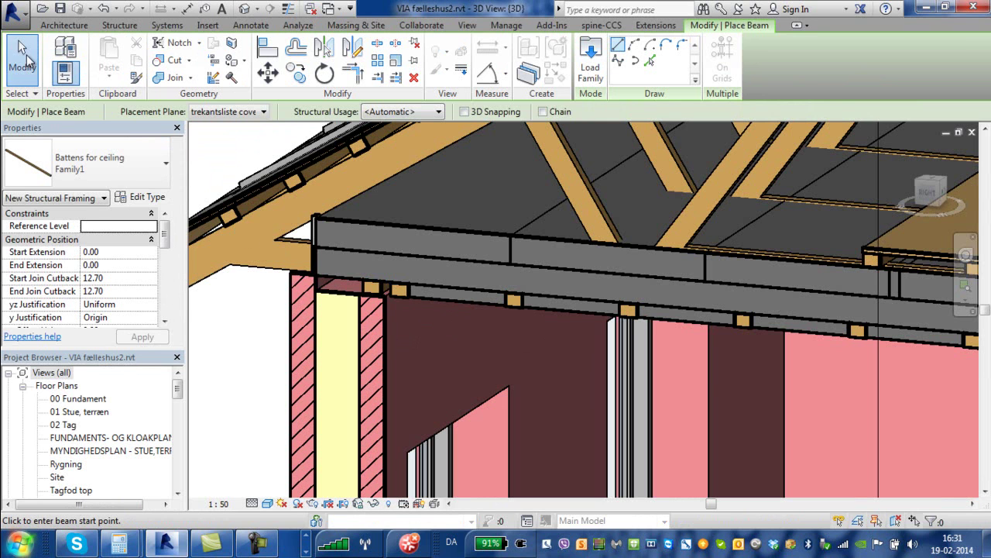
pyautogui.click(401, 295)
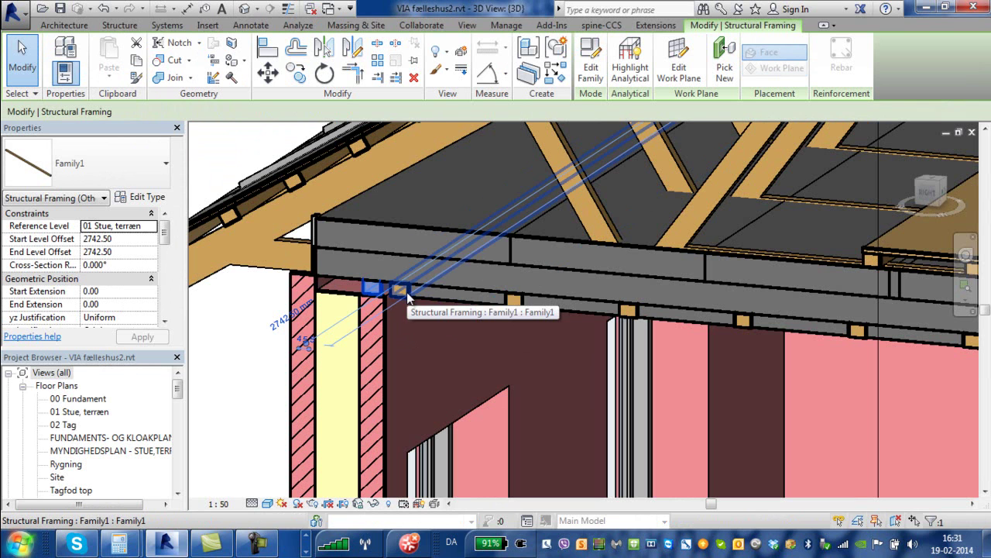
pyautogui.keyDown('ctrl'); pyautogui.click(406, 291); pyautogui.keyUp('ctrl')
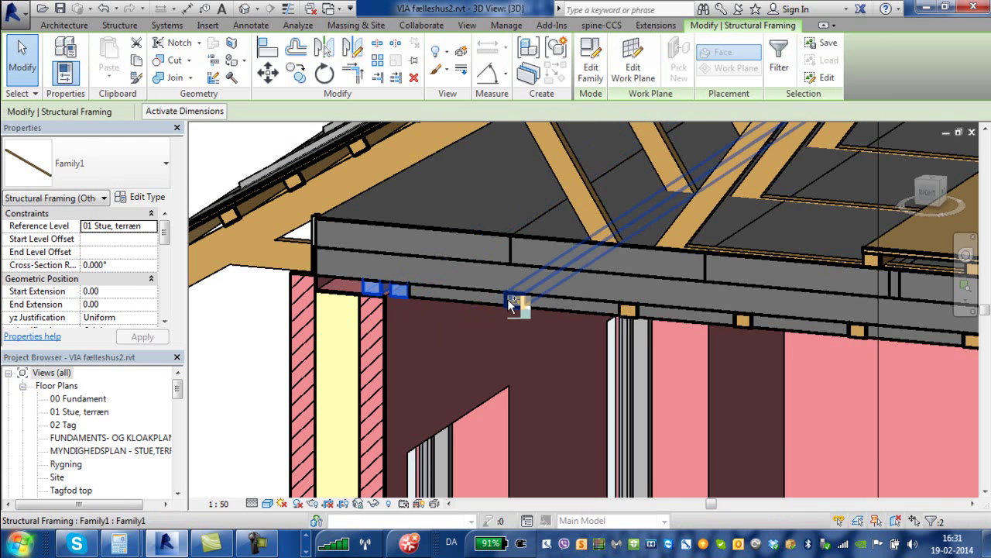
pyautogui.keyDown('ctrl'); pyautogui.click(508, 301); pyautogui.keyUp('ctrl')
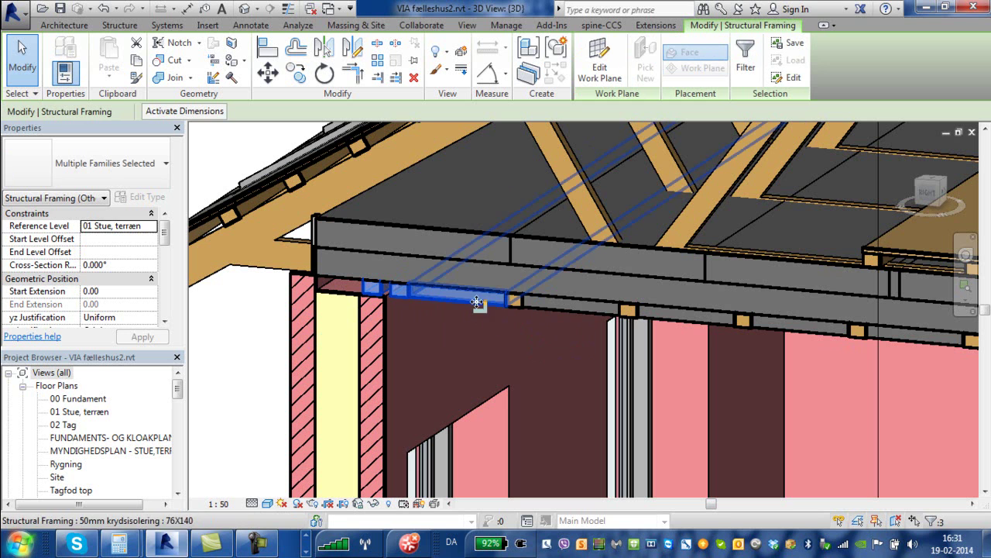
pyautogui.press('Escape')
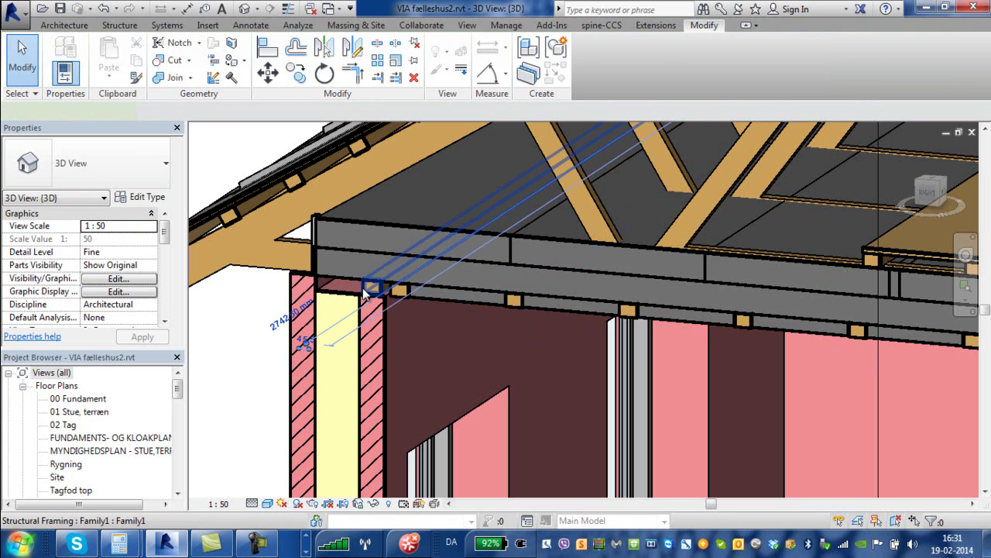
# Select five Family1 battens running along the ceiling edge
pyautogui.click(371, 290)
pyautogui.click(389, 289)
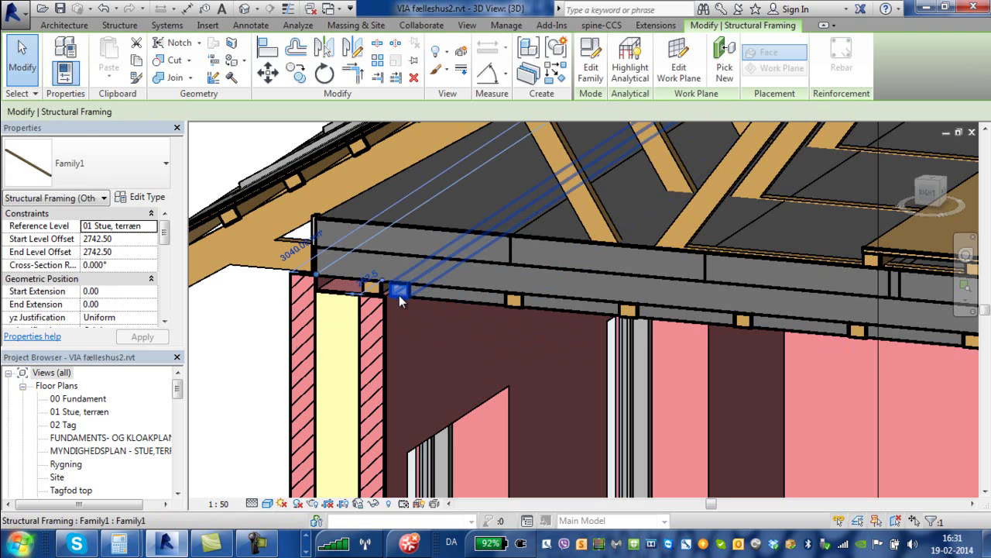
pyautogui.keyDown('ctrl'); pyautogui.click(375, 293); pyautogui.keyUp('ctrl')
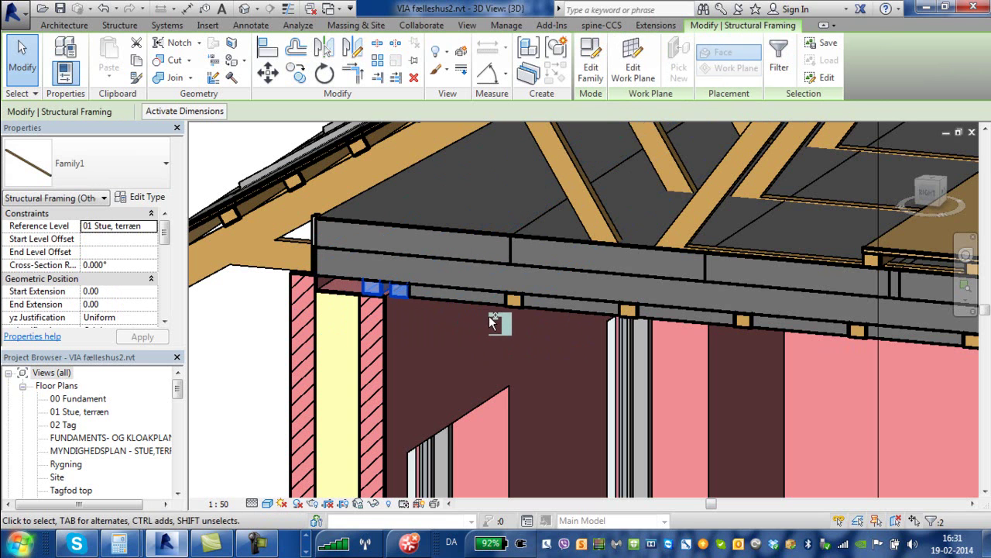
pyautogui.keyDown('ctrl'); pyautogui.click(513, 304); pyautogui.keyUp('ctrl')
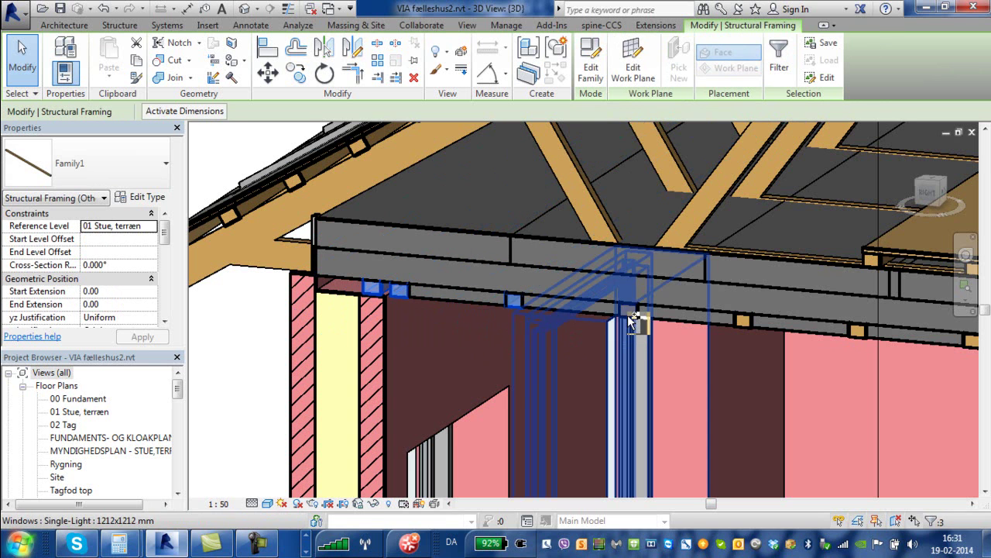
pyautogui.keyDown('ctrl'); pyautogui.click(629, 313); pyautogui.keyUp('ctrl')
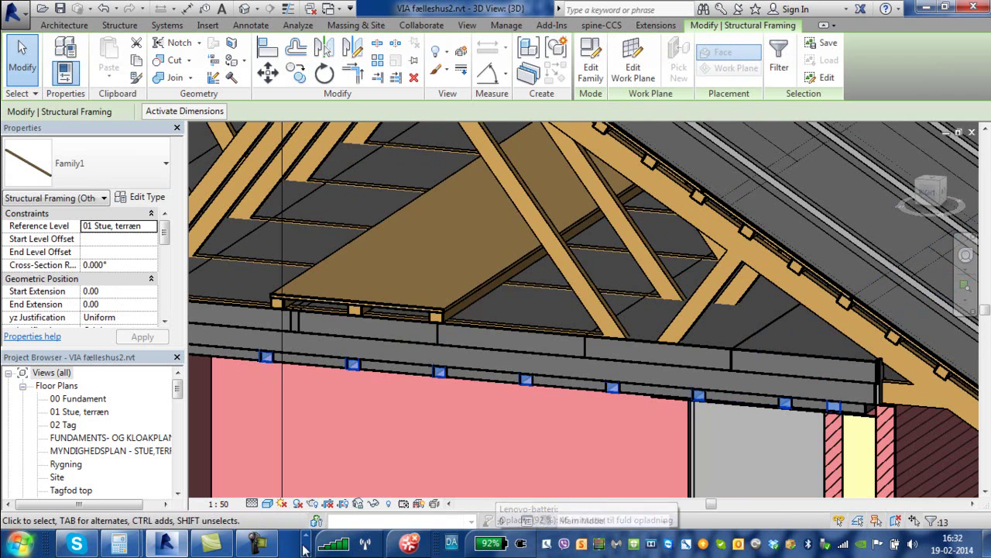
# Switch the selected ceiling battens from Family1 to the Battens for ceiling type
pyautogui.click(409, 542)
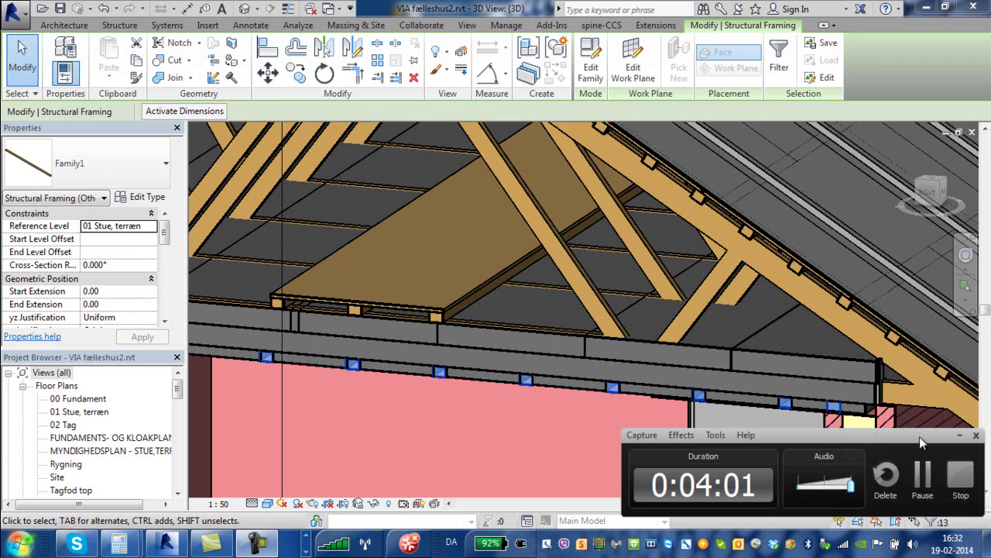
pyautogui.click(957, 436)
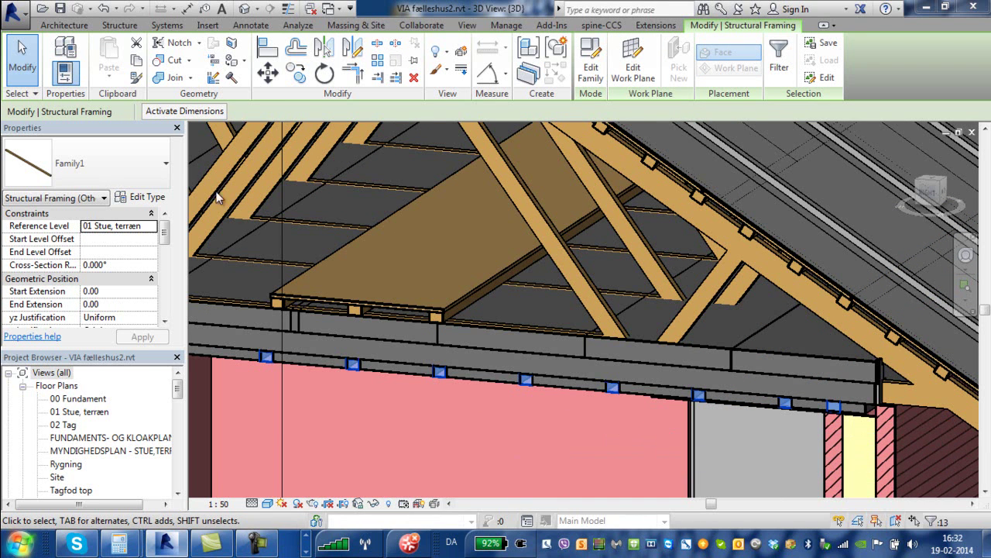
pyautogui.click(166, 168)
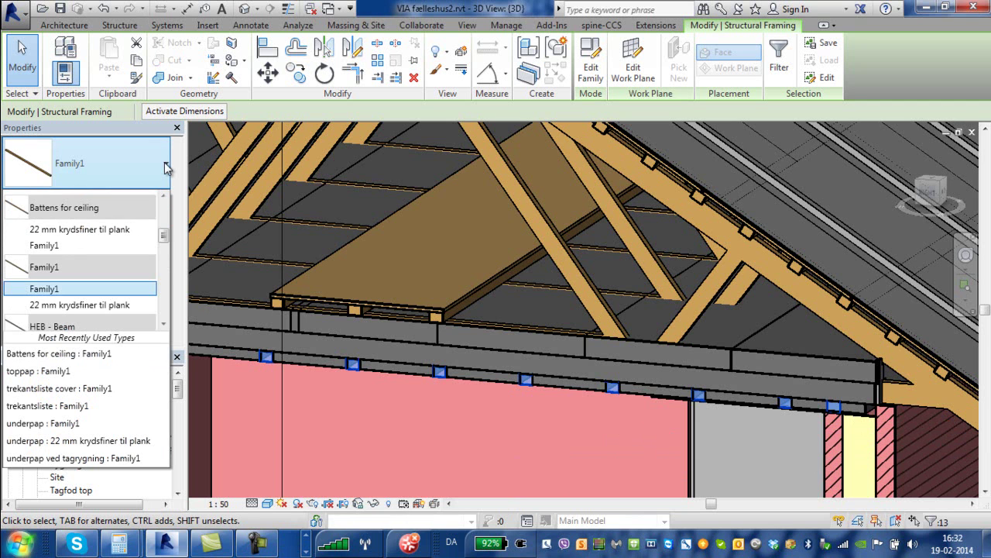
pyautogui.moveTo(162, 236); pyautogui.dragTo(163, 322)
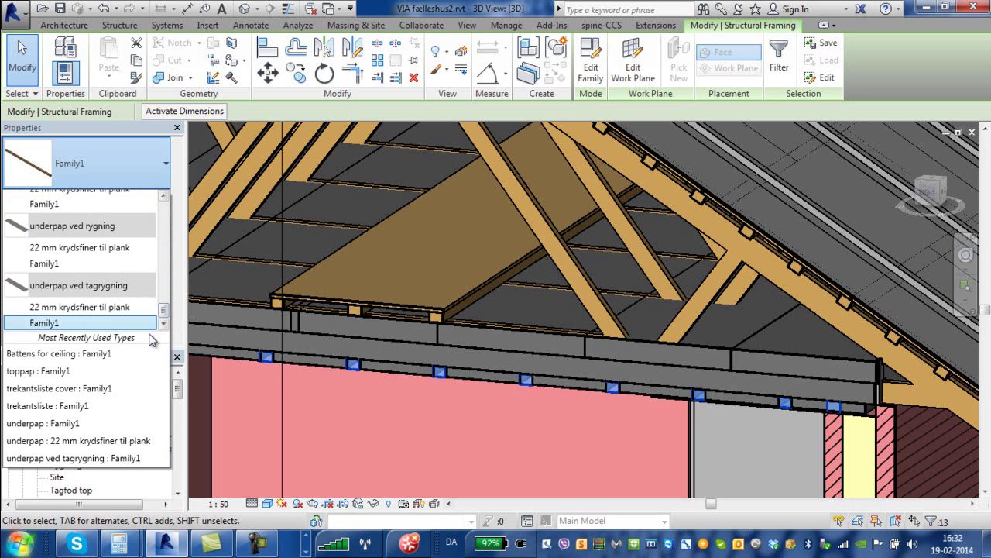
pyautogui.click(106, 355)
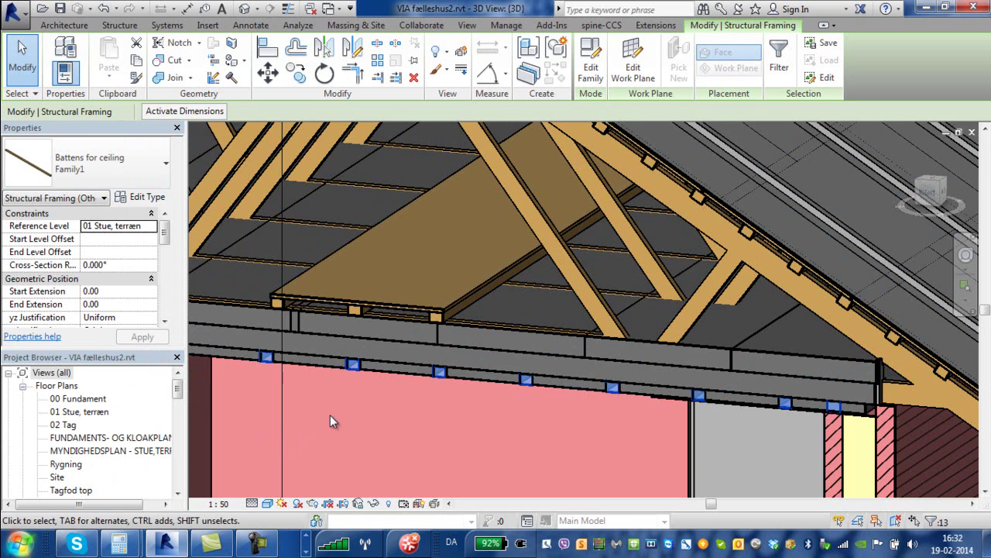
# Deselect, then pick a ceiling batten to confirm it now uses Battens for ceiling
pyautogui.press('Escape')
pyautogui.scroll(-2, 329, 420)
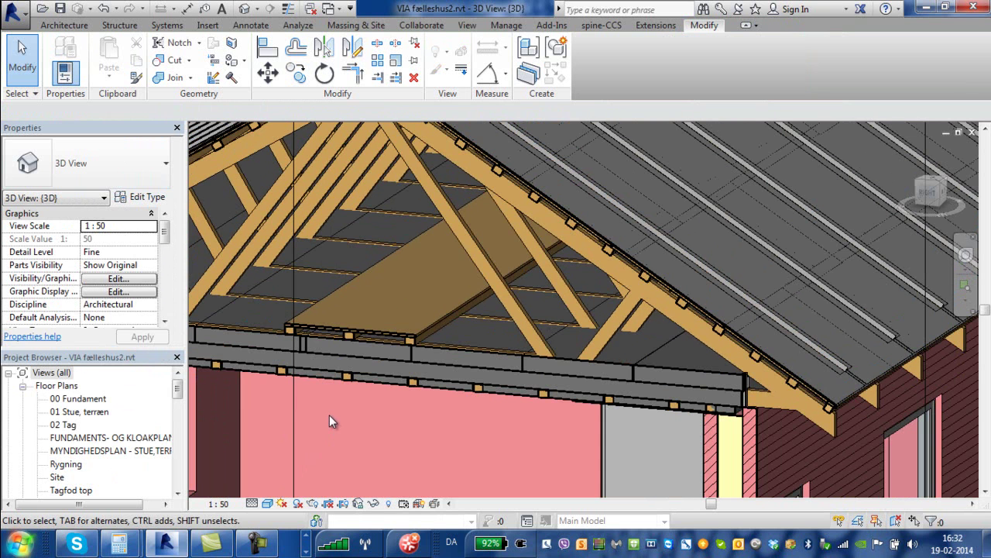
pyautogui.click(536, 199)
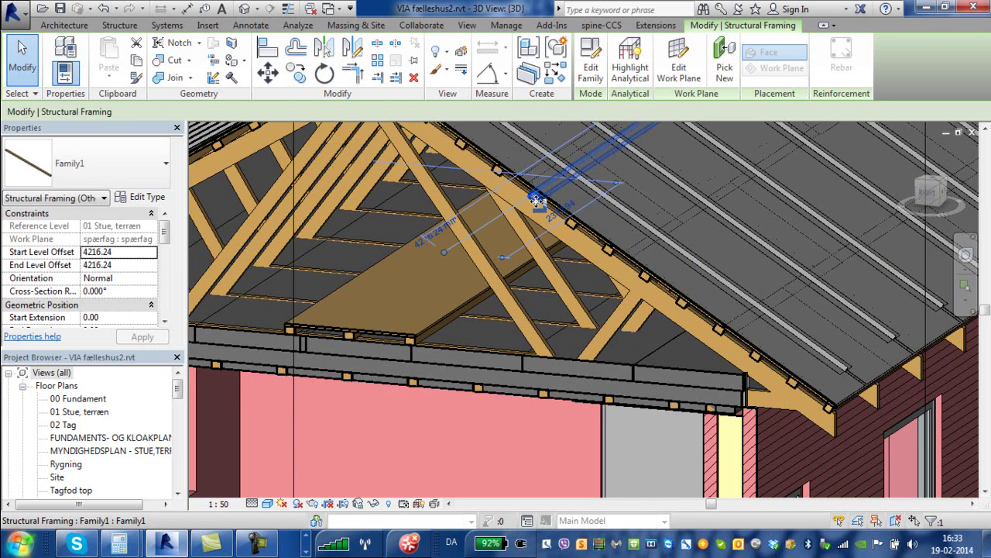
pyautogui.click(415, 383)
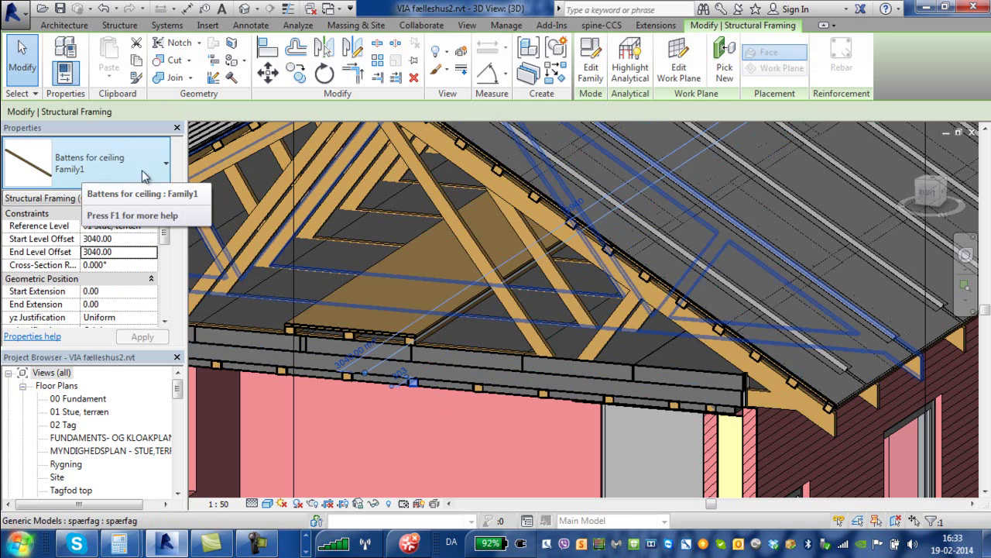
# Select a roof batten on the rafter that still uses the Family1 type
pyautogui.click(537, 202)
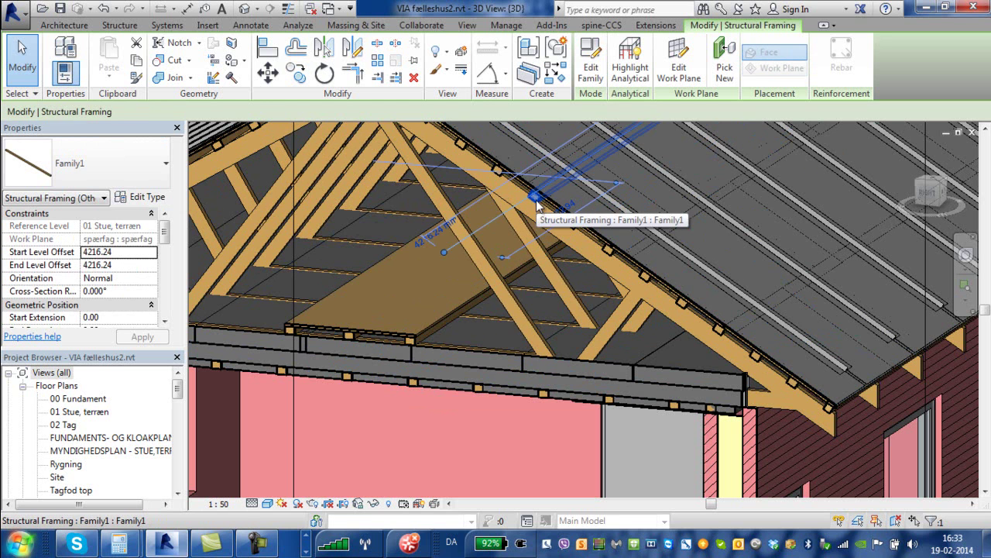
pyautogui.moveTo(537, 201); pyautogui.dragTo(674, 310)
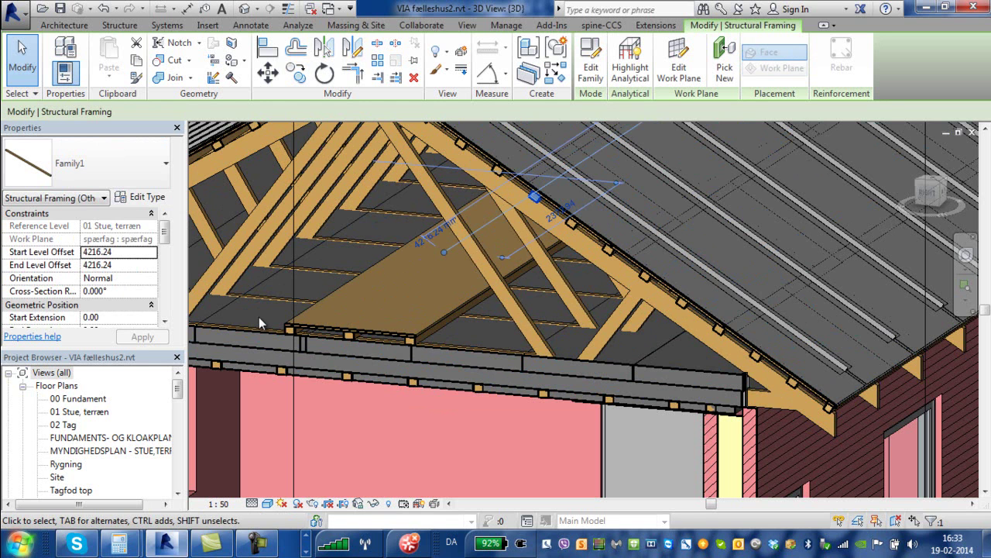
# Edit the roof batten's Family1 family and select its extrusion to reach its Pine material
pyautogui.click(590, 62)
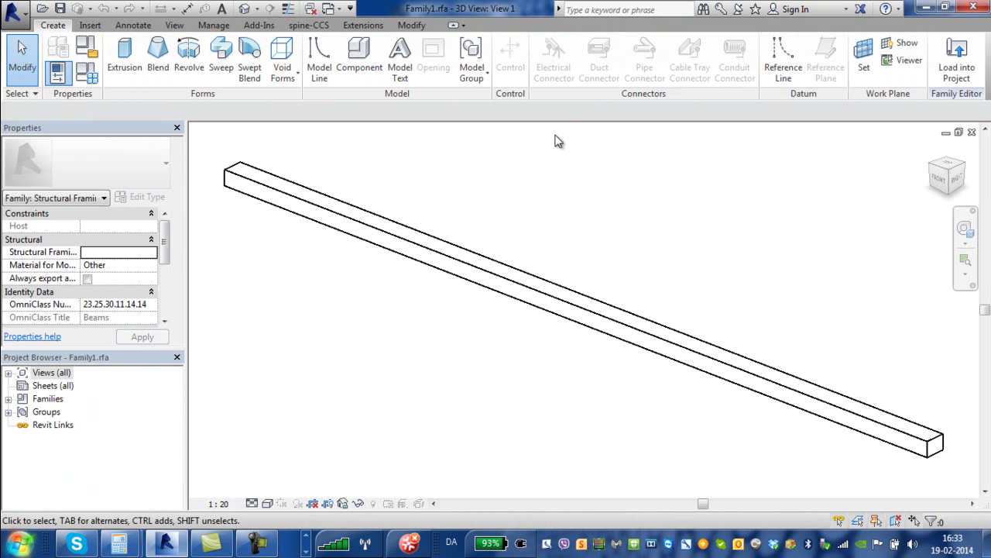
pyautogui.click(412, 245)
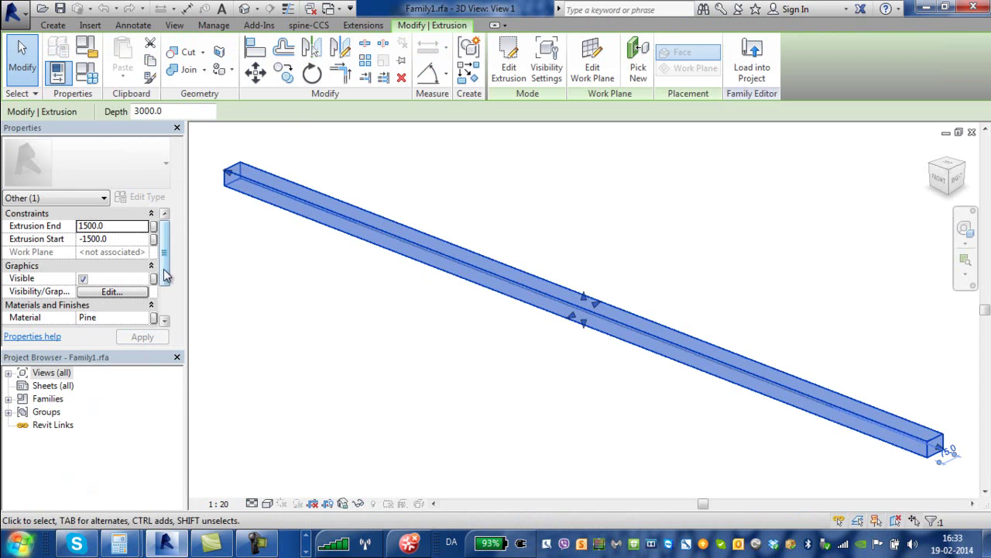
pyautogui.click(163, 292)
pyautogui.scroll(2, 164, 294)
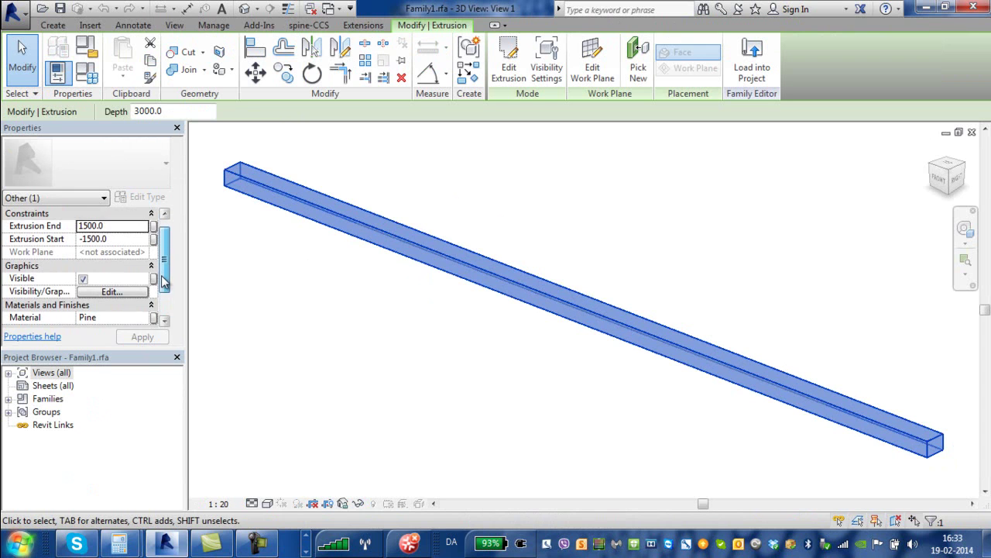
pyautogui.scroll(-1, 162, 291)
# Set the Pine material's surface pattern colour to light yellow
pyautogui.click(147, 291)
pyautogui.click(153, 292)
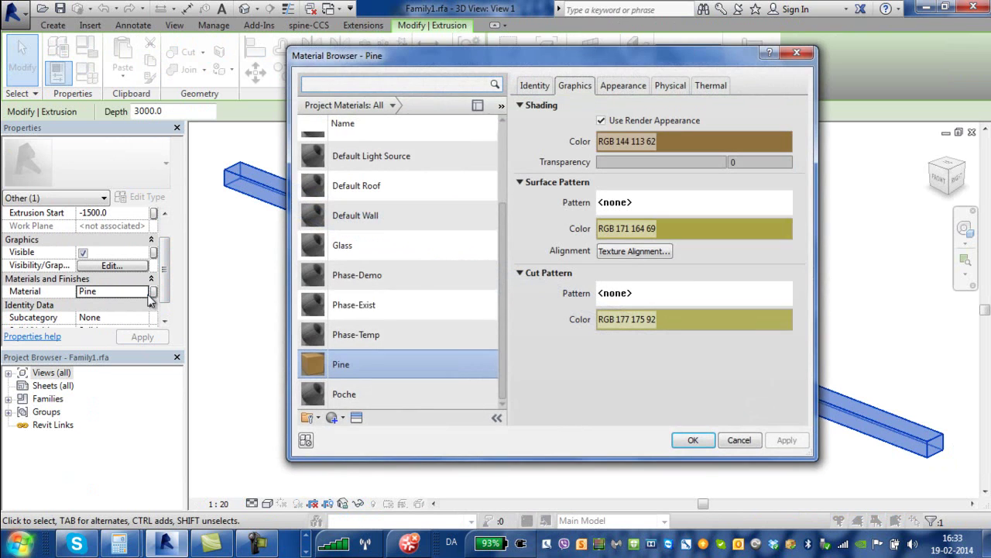
pyautogui.click(708, 230)
pyautogui.click(710, 232)
pyautogui.click(420, 152)
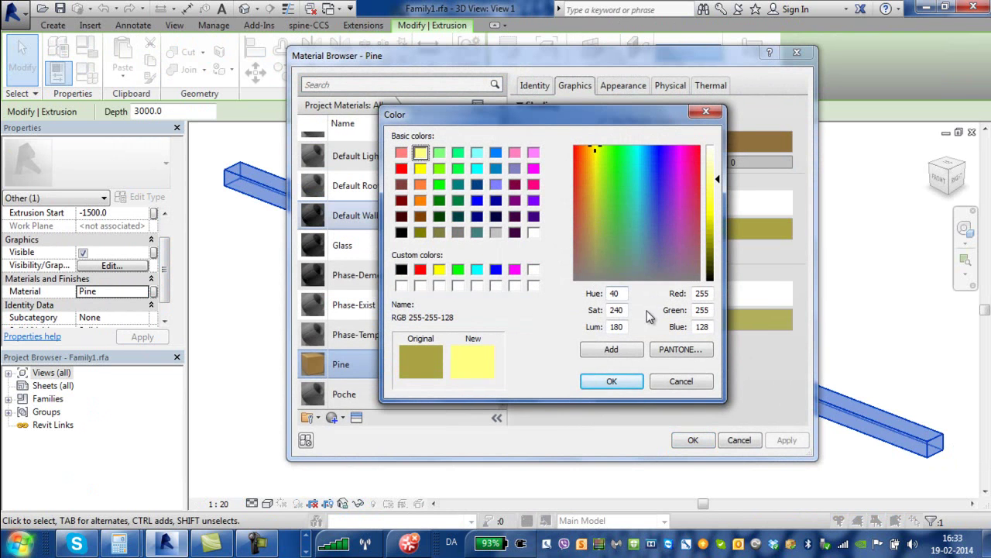
pyautogui.click(617, 380)
# Give Pine a Diagonal up cut pattern in RGB 255 255 128 and apply the changes
pyautogui.click(661, 296)
pyautogui.click(583, 231)
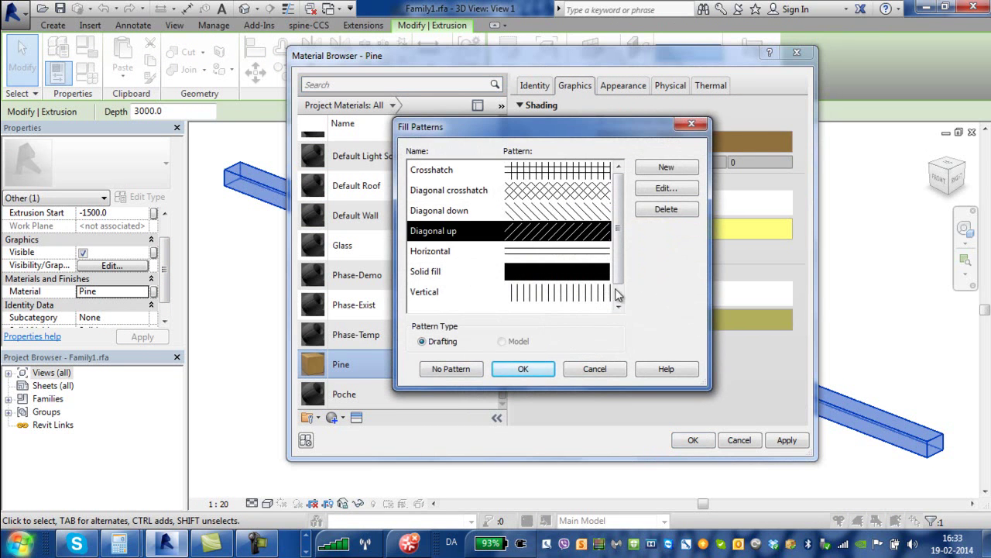
pyautogui.click(523, 369)
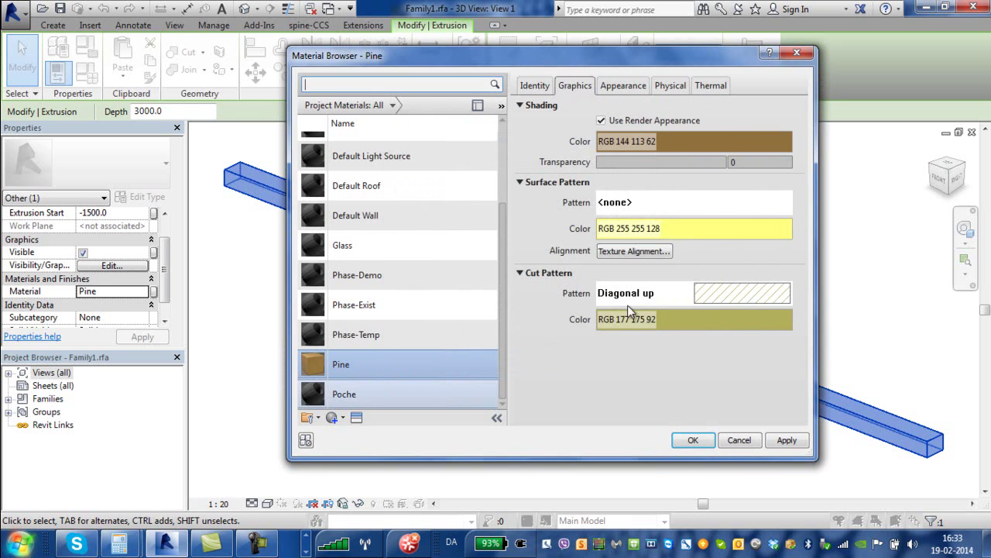
pyautogui.click(654, 313)
pyautogui.click(420, 152)
pyautogui.click(612, 381)
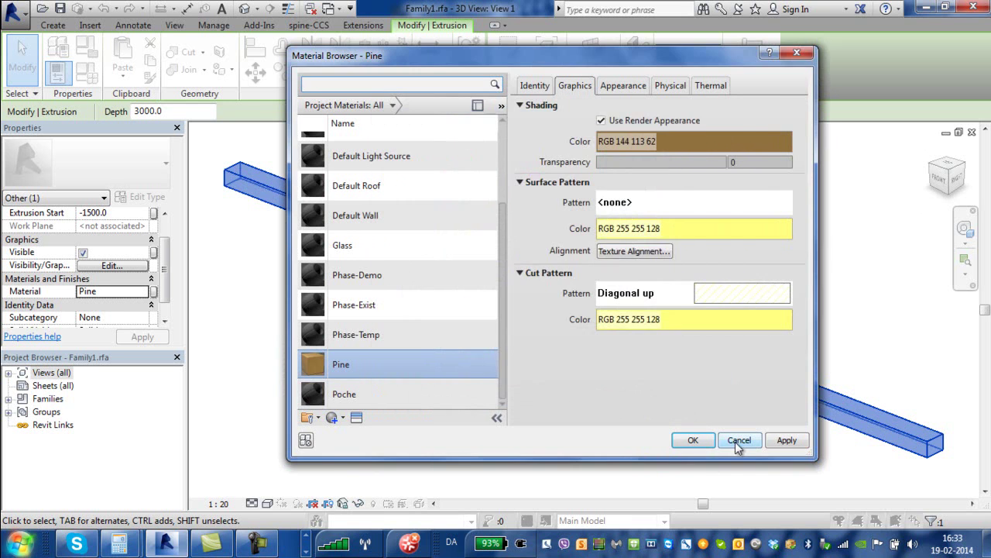
pyautogui.click(785, 440)
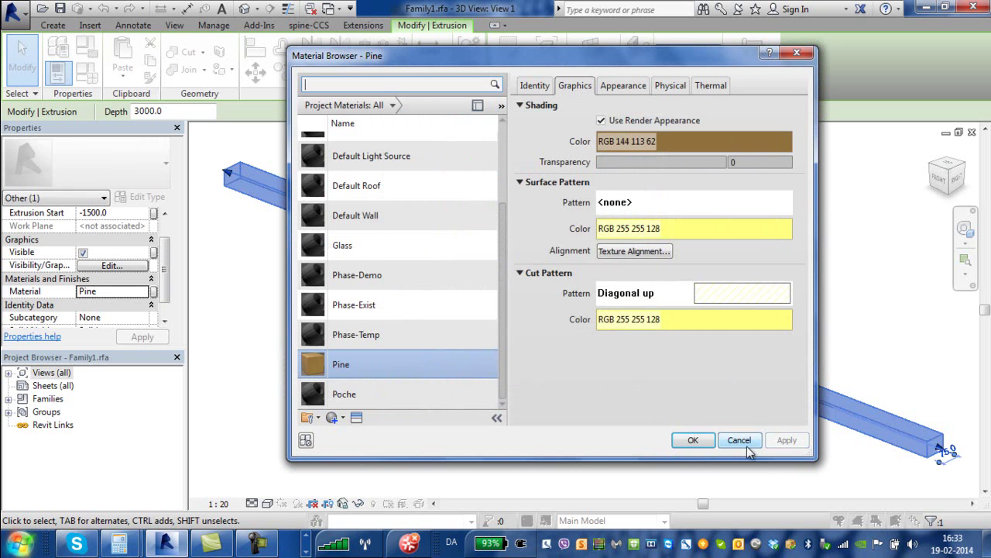
pyautogui.click(695, 442)
pyautogui.click(484, 396)
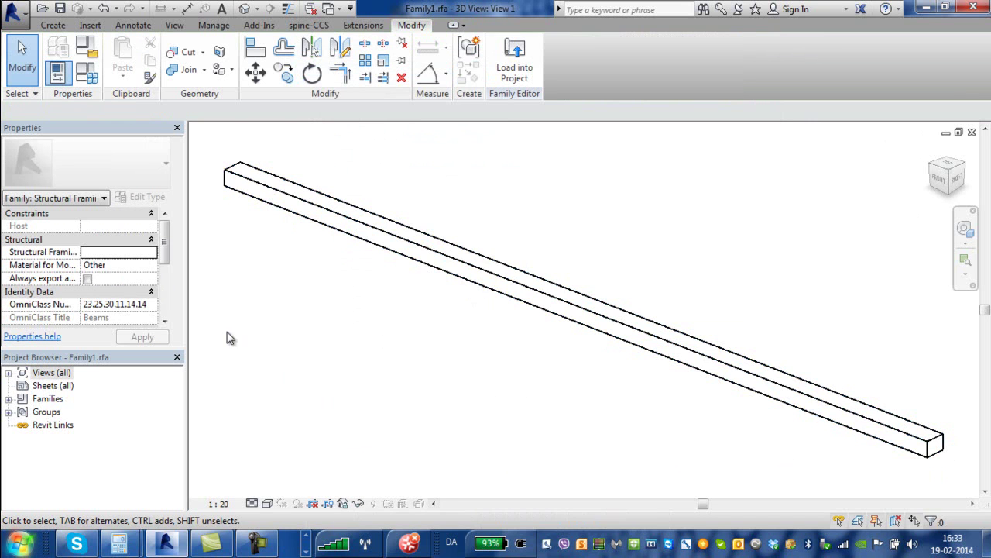
# Save the family as Battens for roof.rfa in Documents
pyautogui.click(14, 12)
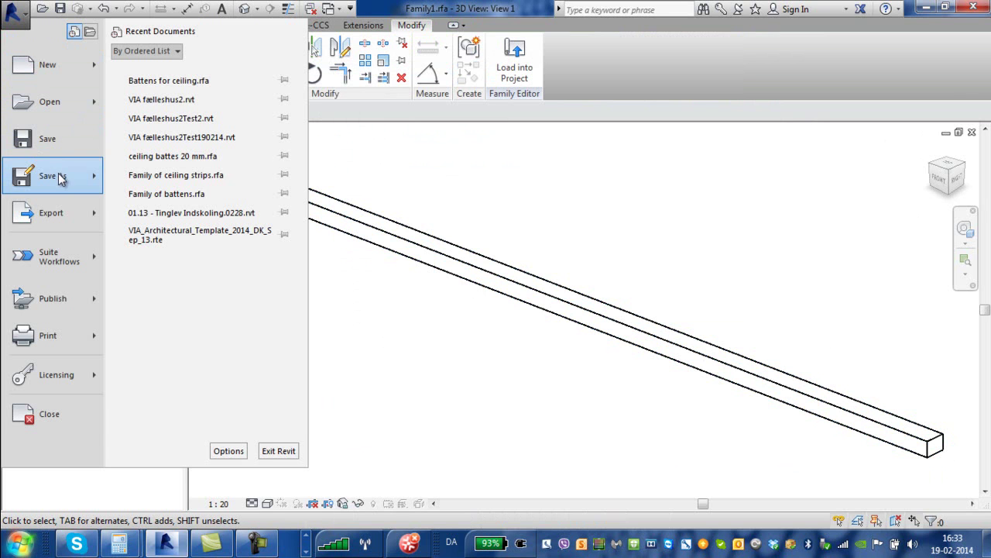
pyautogui.moveTo(62, 178)
pyautogui.click(147, 124)
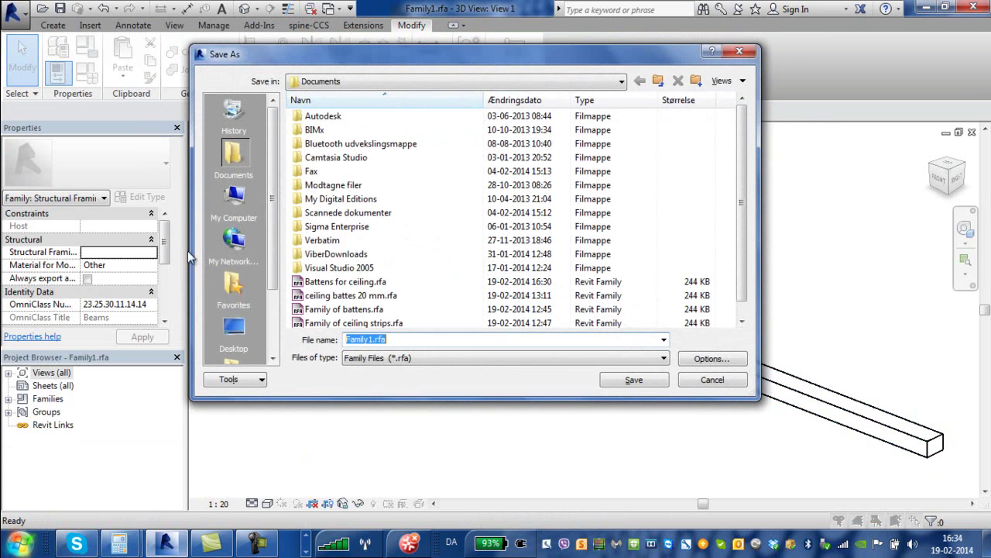
pyautogui.click(371, 340)
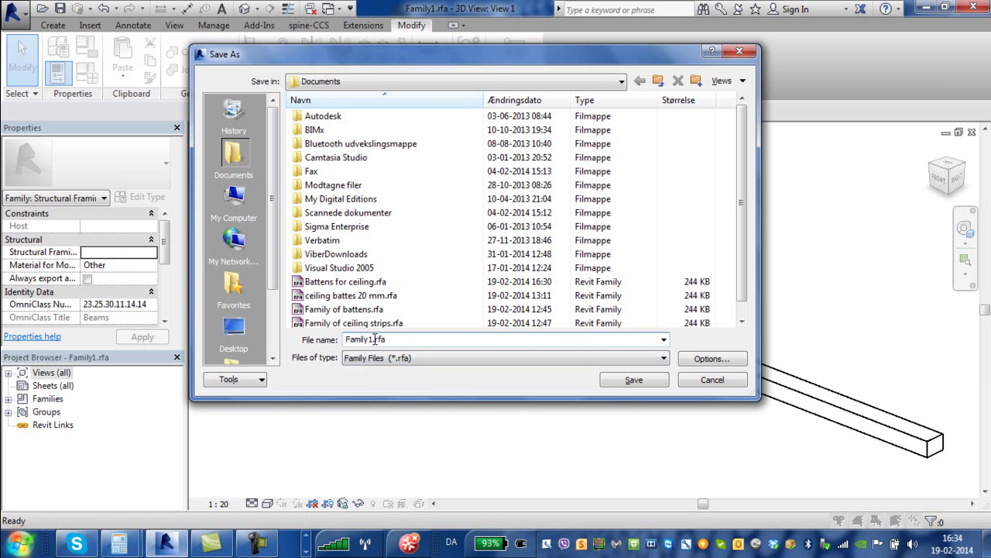
pyautogui.moveTo(371, 340); pyautogui.dragTo(347, 338)
pyautogui.write('Battens for roof')
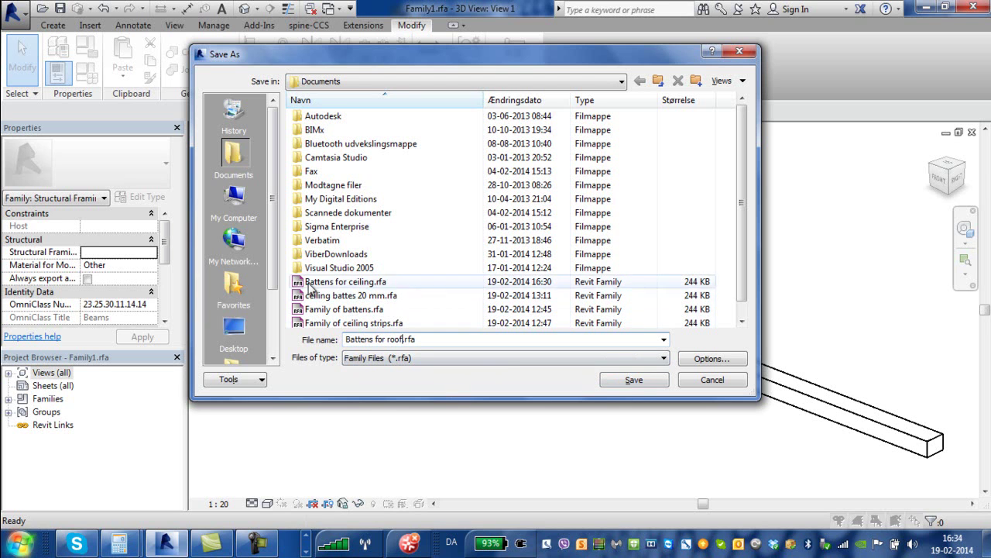
pyautogui.click(638, 379)
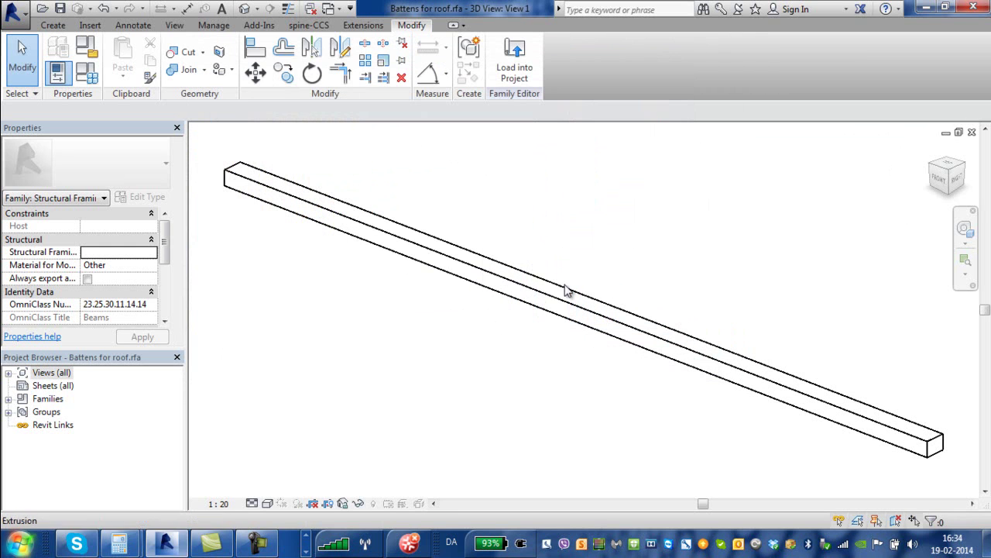
# Load Battens for roof into VIA fælleshus2.rvt and select the roof battens in the house view
pyautogui.click(522, 78)
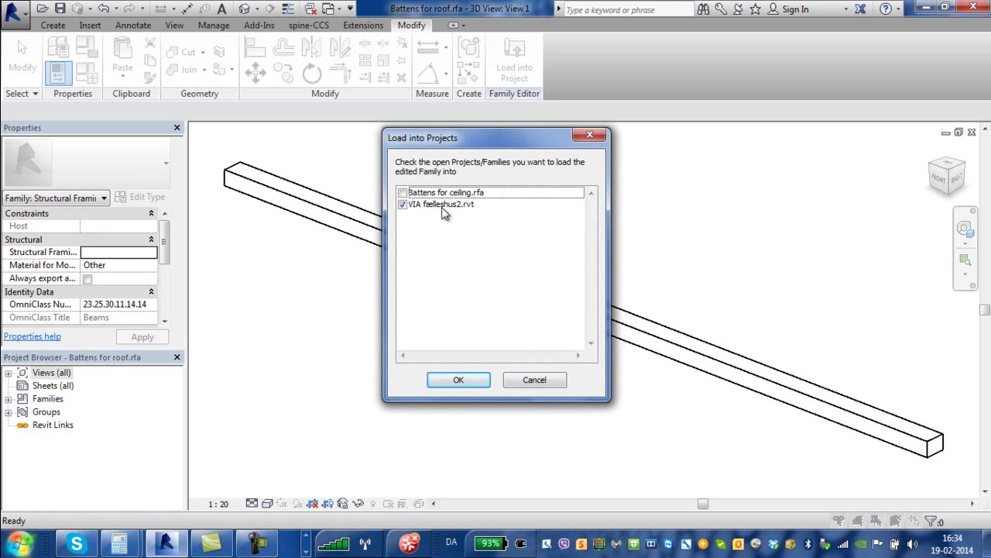
pyautogui.click(455, 381)
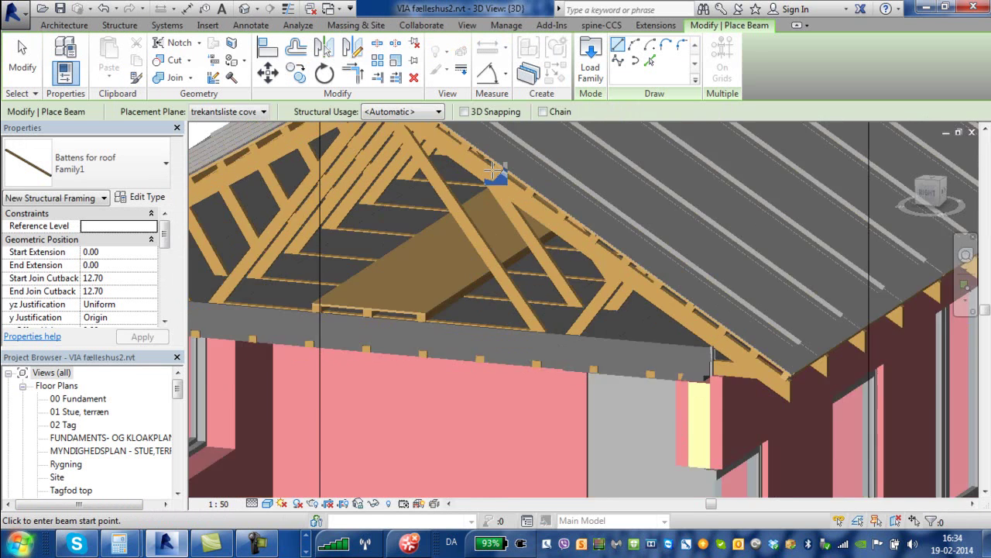
pyautogui.scroll(-3, 491, 188)
pyautogui.moveTo(491, 187); pyautogui.dragTo(503, 268, button='middle')
pyautogui.scroll(2, 520, 233)
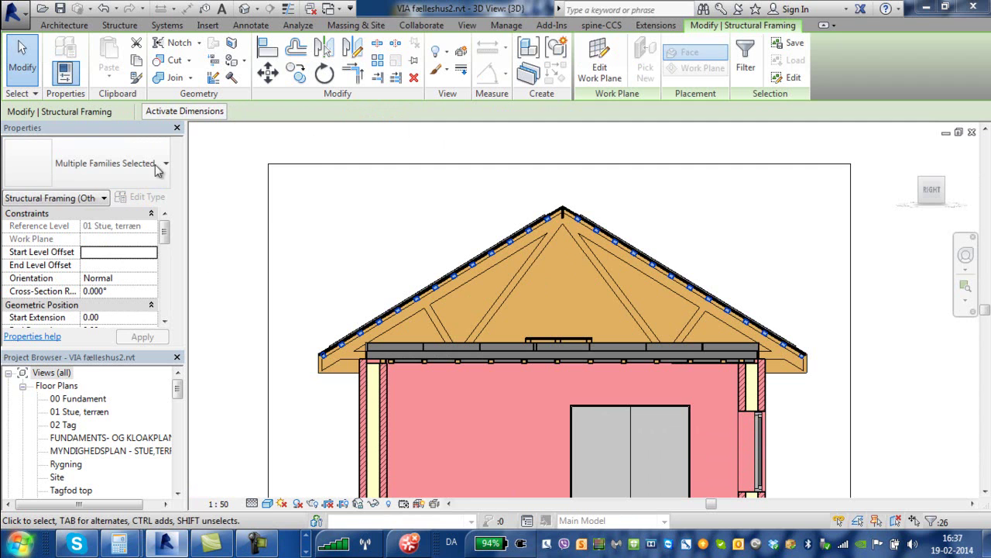
# Assign the Battens for roof type to the selected roof battens and verify one batten
pyautogui.click(168, 164)
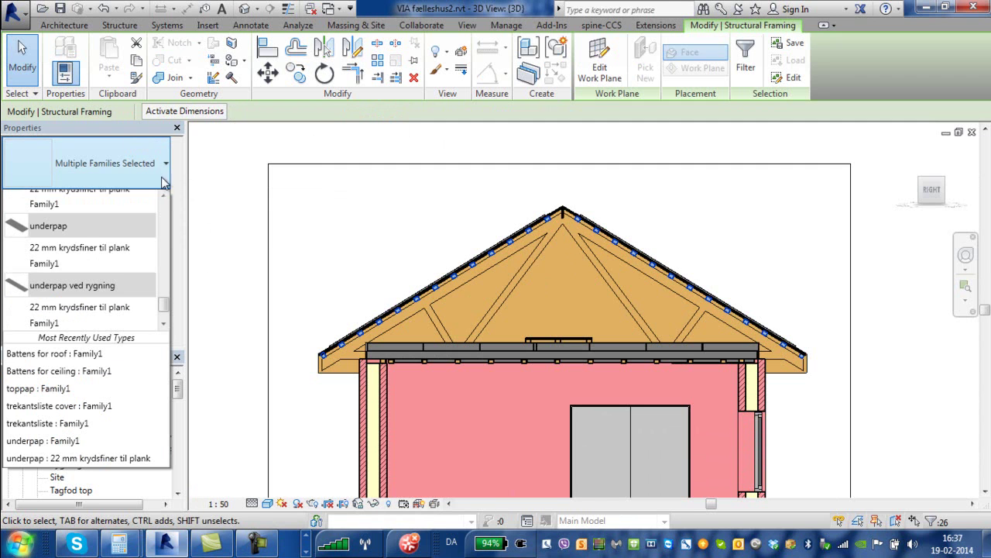
pyautogui.click(113, 358)
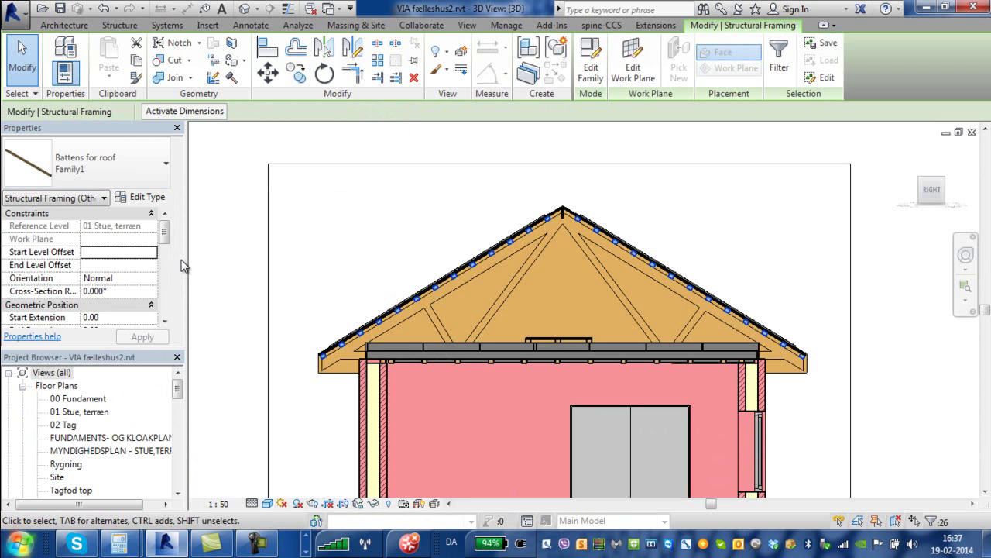
pyautogui.click(342, 295)
pyautogui.click(383, 321)
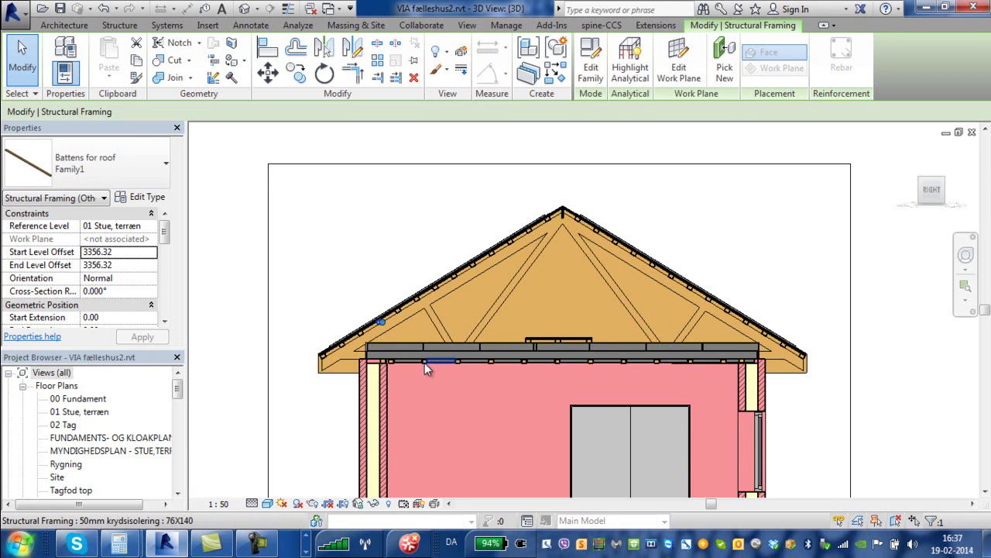
pyautogui.scroll(4, 425, 365)
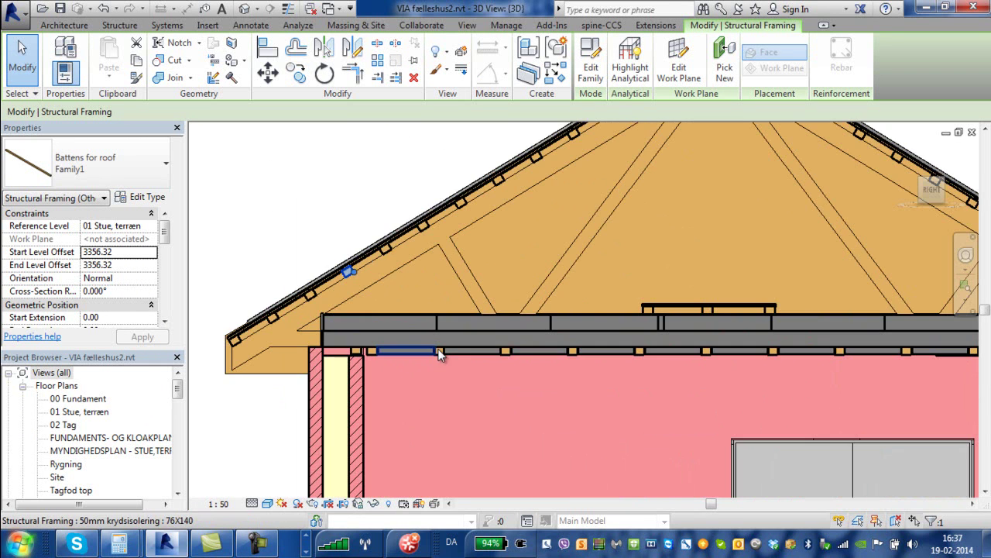
pyautogui.scroll(3, 439, 358)
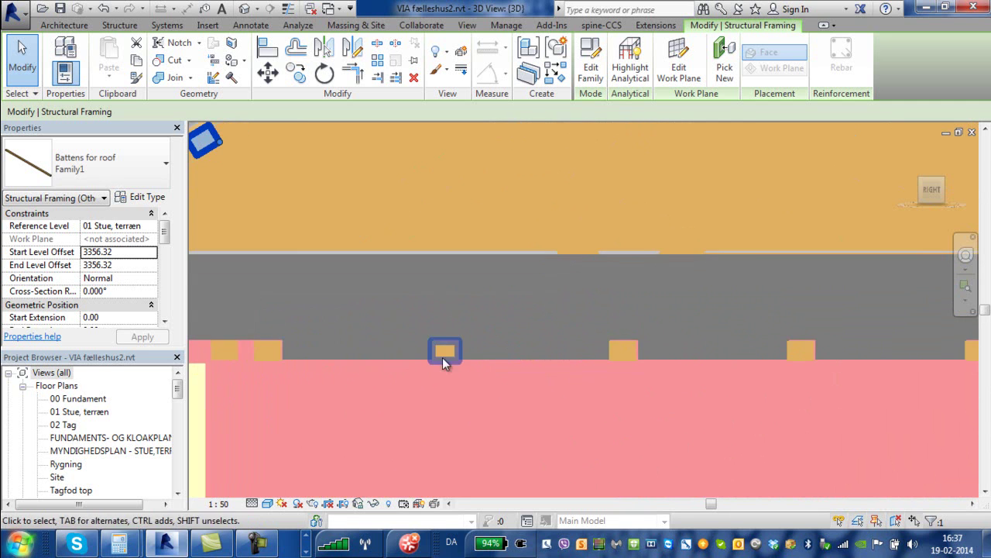
pyautogui.click(446, 353)
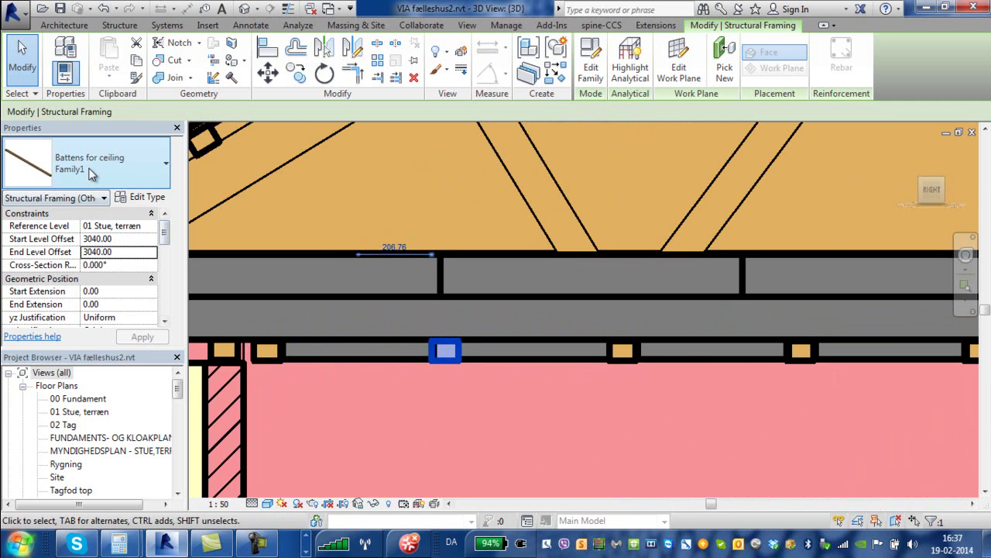
pyautogui.scroll(-5, 410, 234)
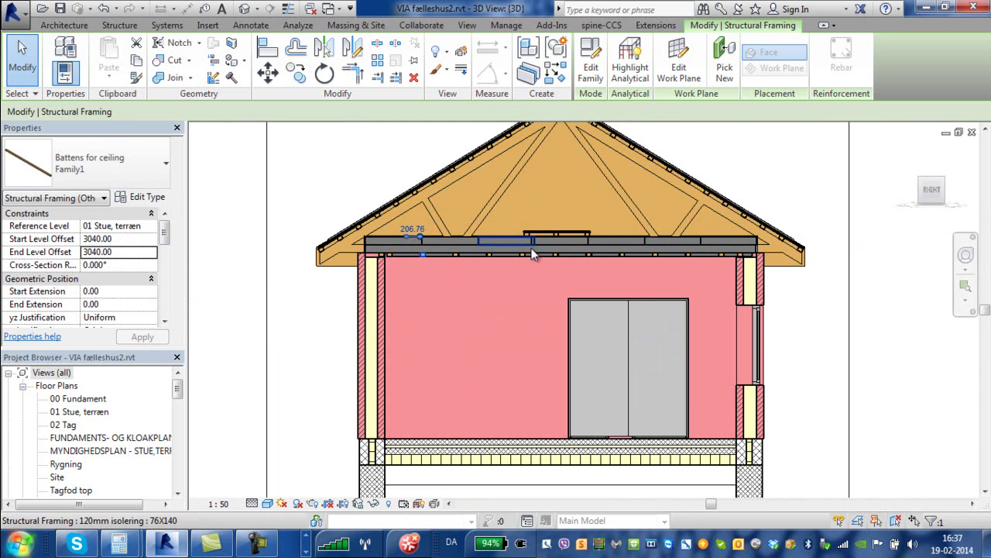
pyautogui.click(484, 215)
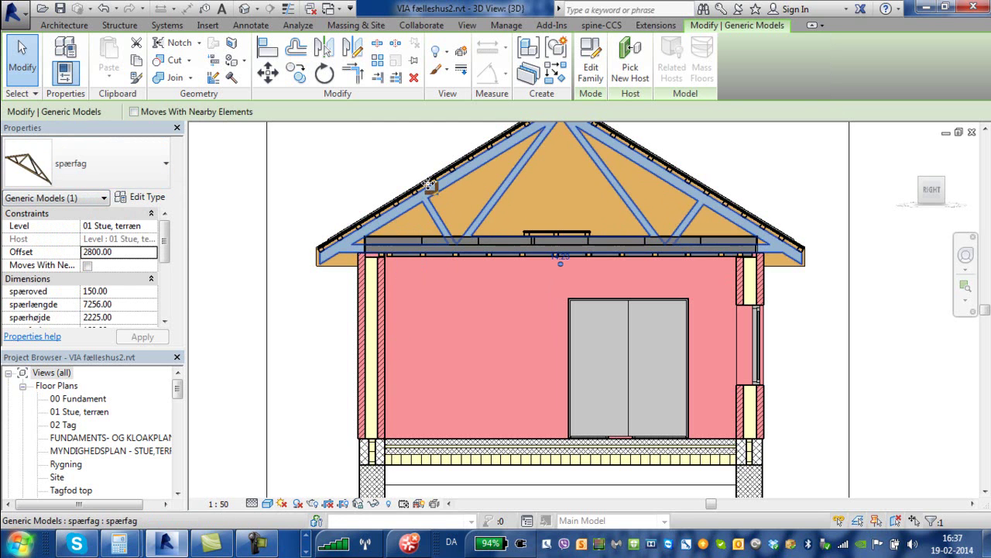
pyautogui.scroll(2, 418, 194)
pyautogui.scroll(-3, 602, 284)
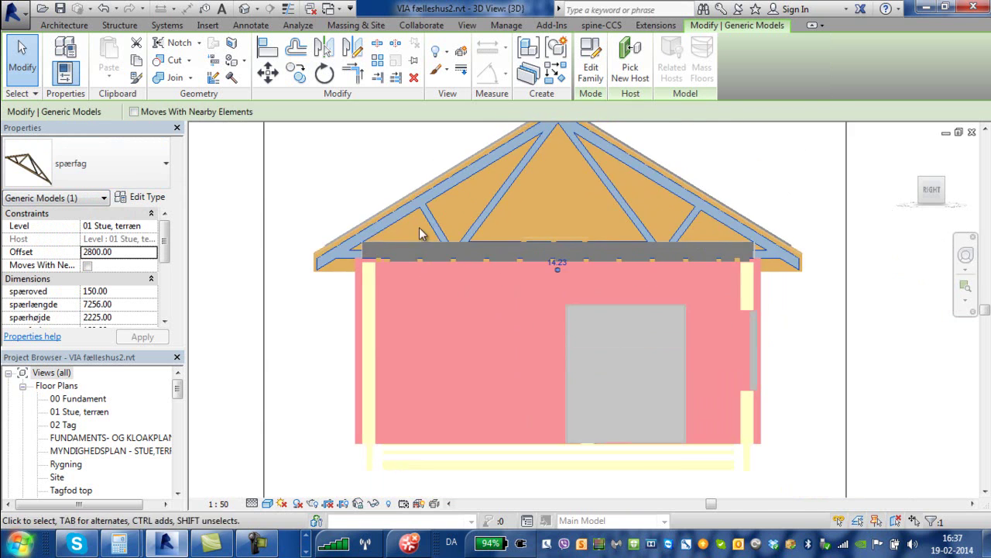
pyautogui.scroll(5, 553, 255)
pyautogui.scroll(-2, 545, 233)
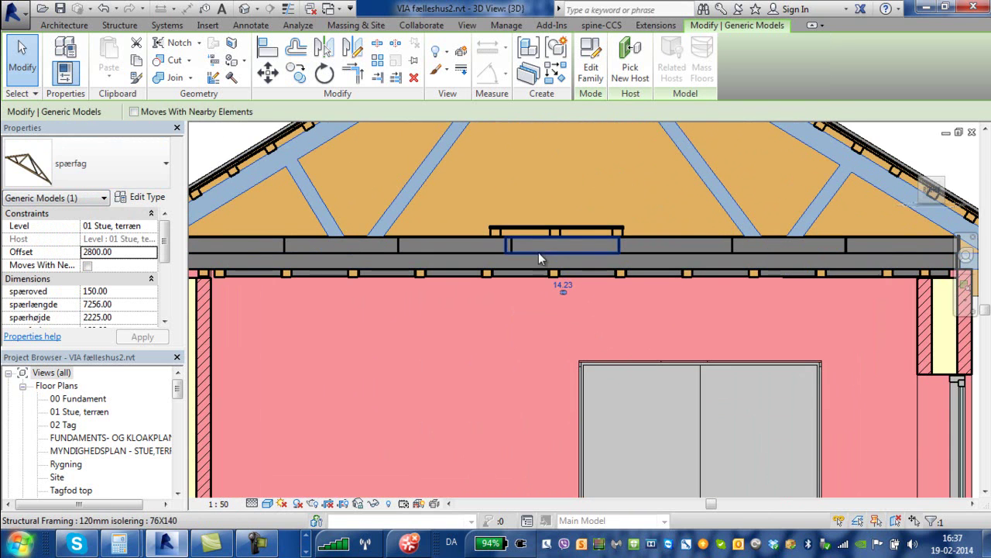
pyautogui.scroll(-3, 538, 253)
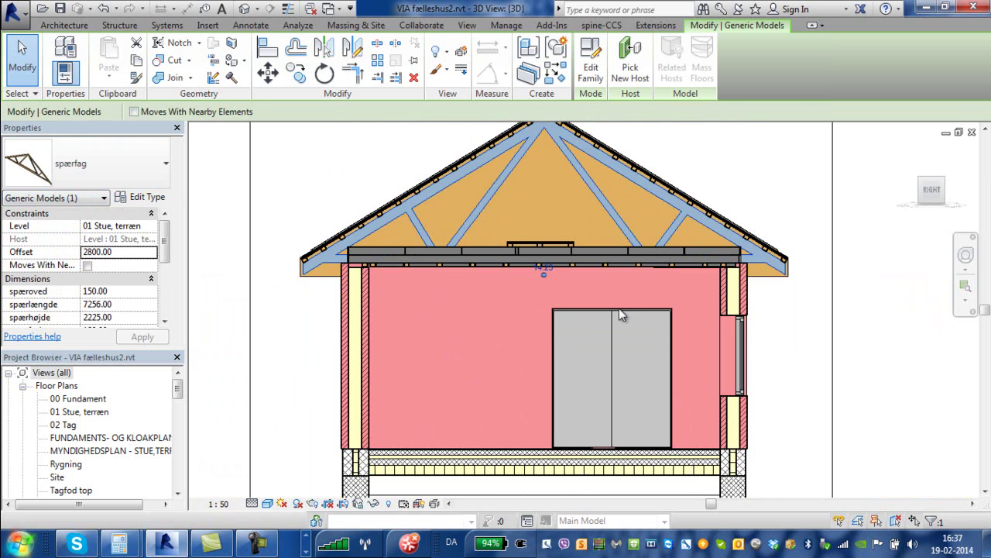
pyautogui.scroll(2, 714, 144)
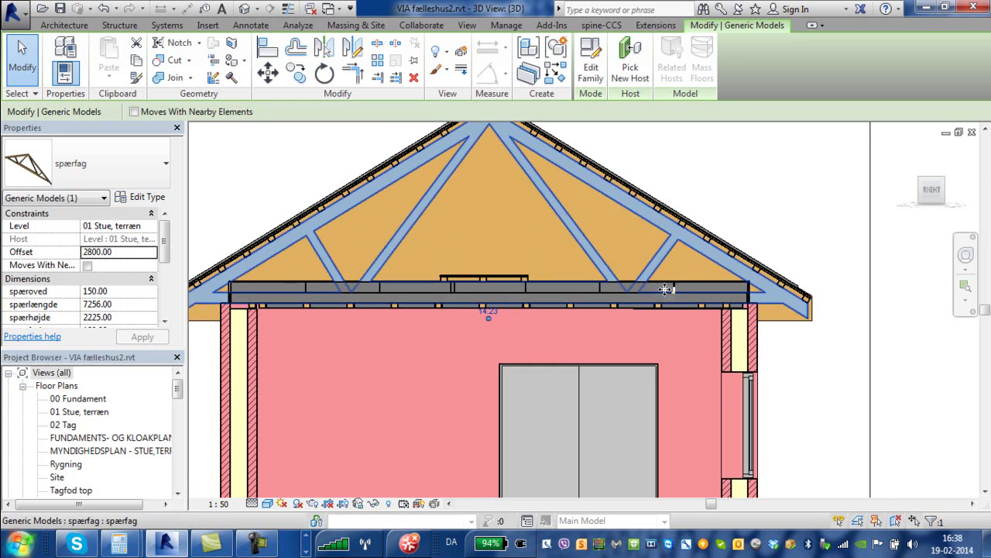
pyautogui.scroll(2, 692, 176)
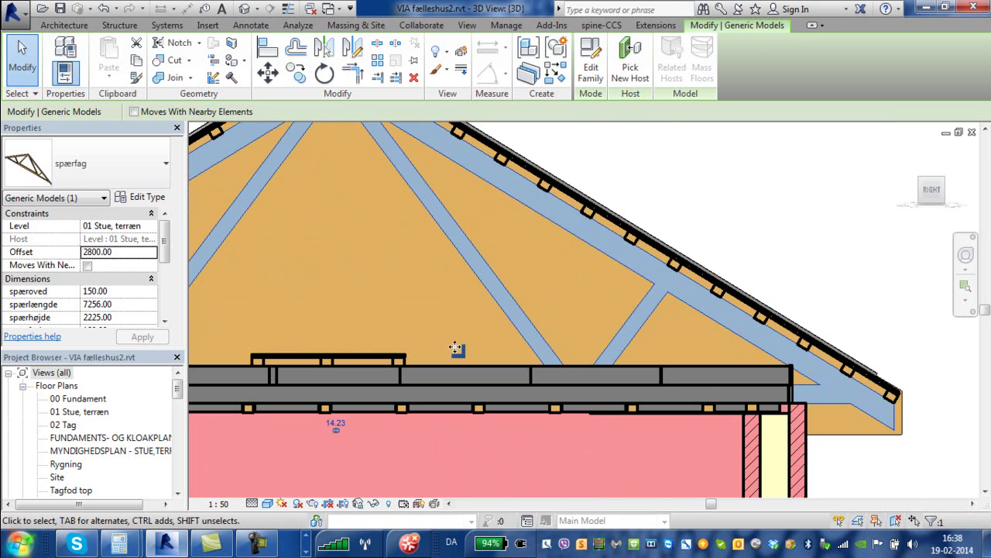
pyautogui.click(271, 544)
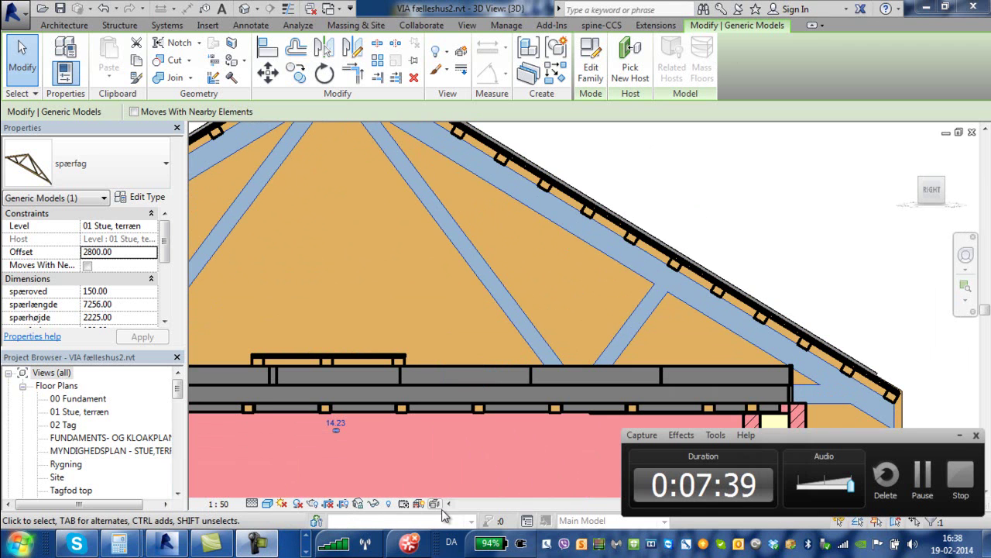
pyautogui.click(959, 434)
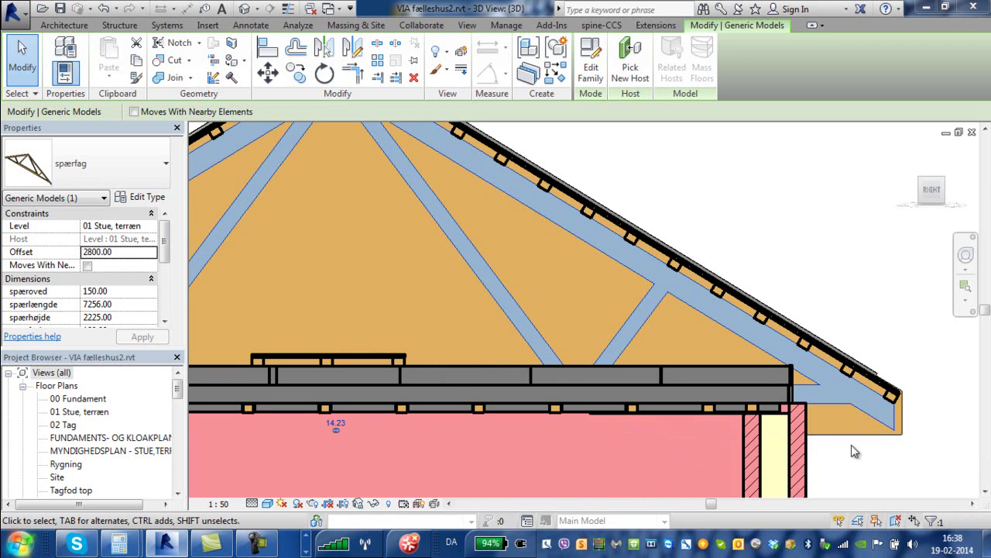